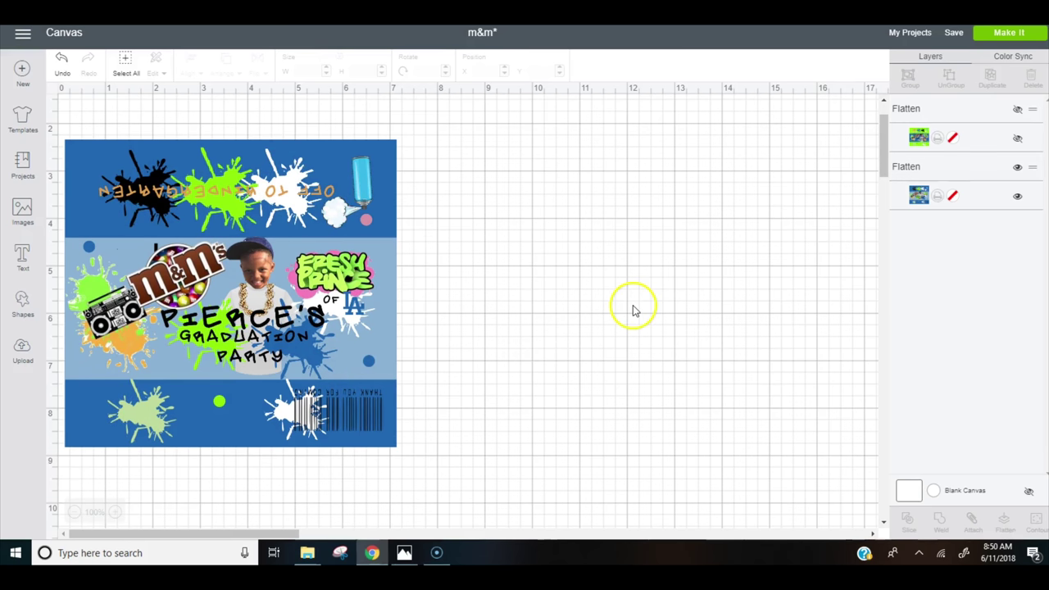
Open the Shapes panel from the left toolbar next to the graduation wrapper.
click(23, 303)
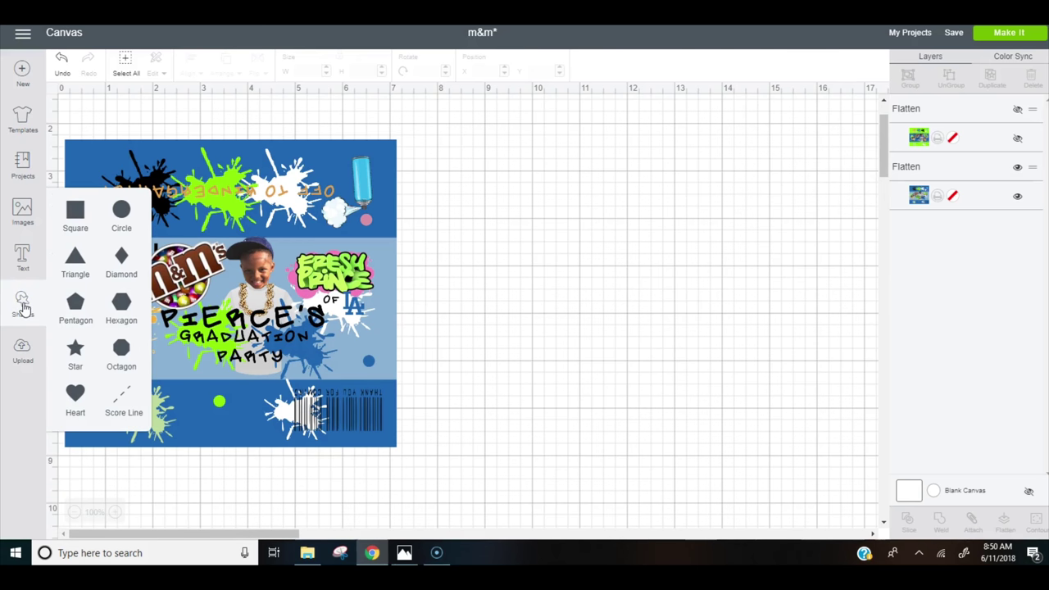
Add a square, resize it to 7 × 6.5 in, and place the second square on it.
click(79, 212)
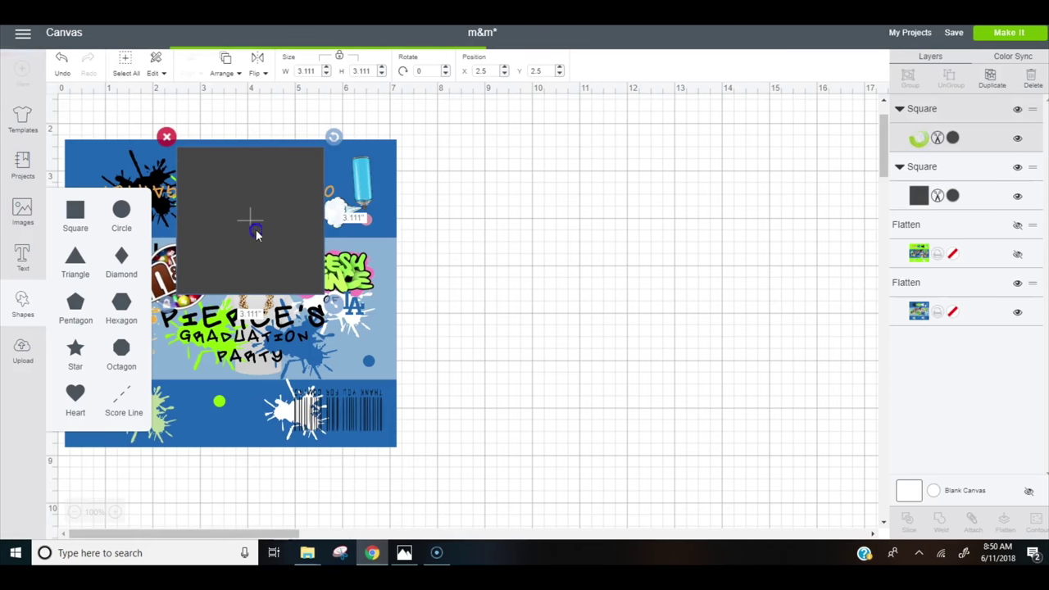
drag(251, 222, 653, 272)
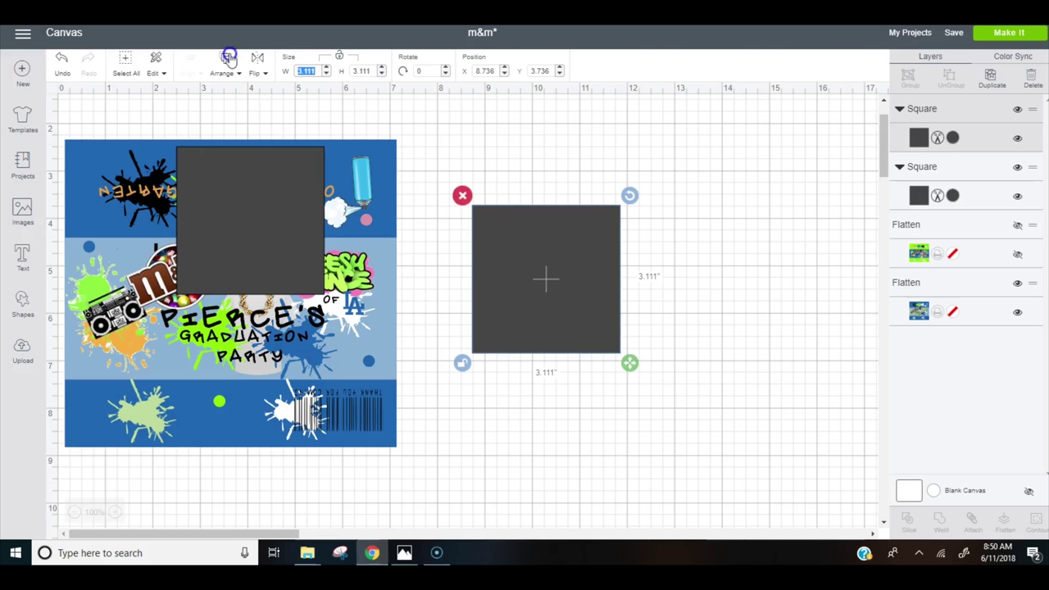
key(Return)
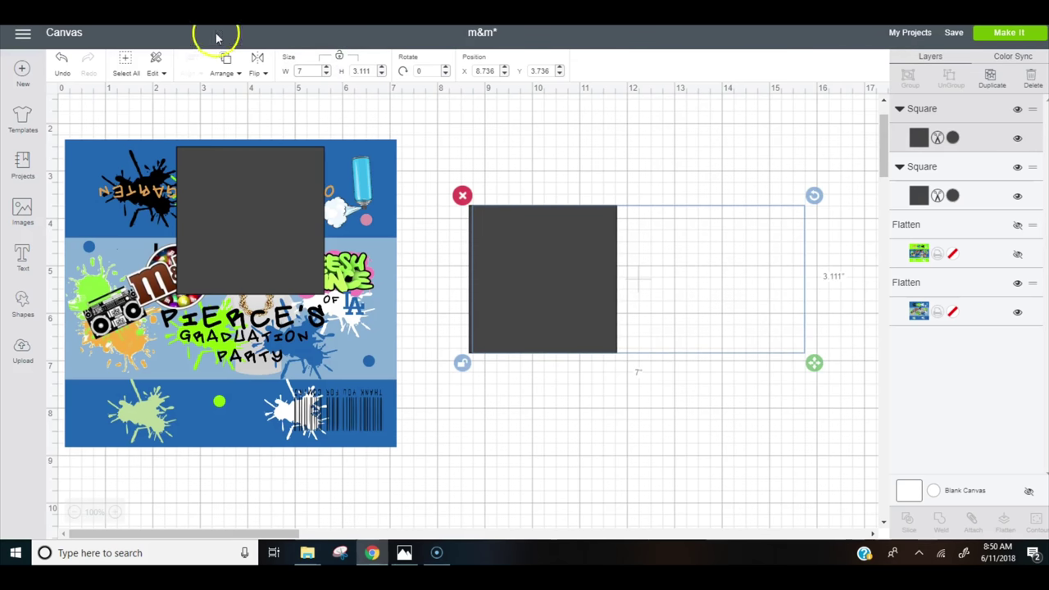
click(372, 71)
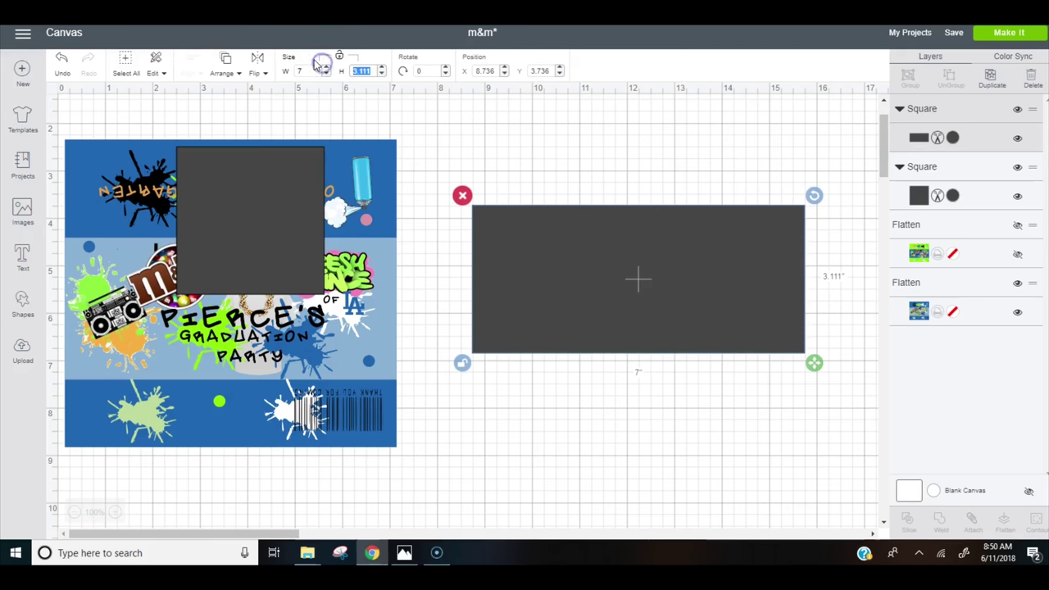
text(6.5)
key(Return)
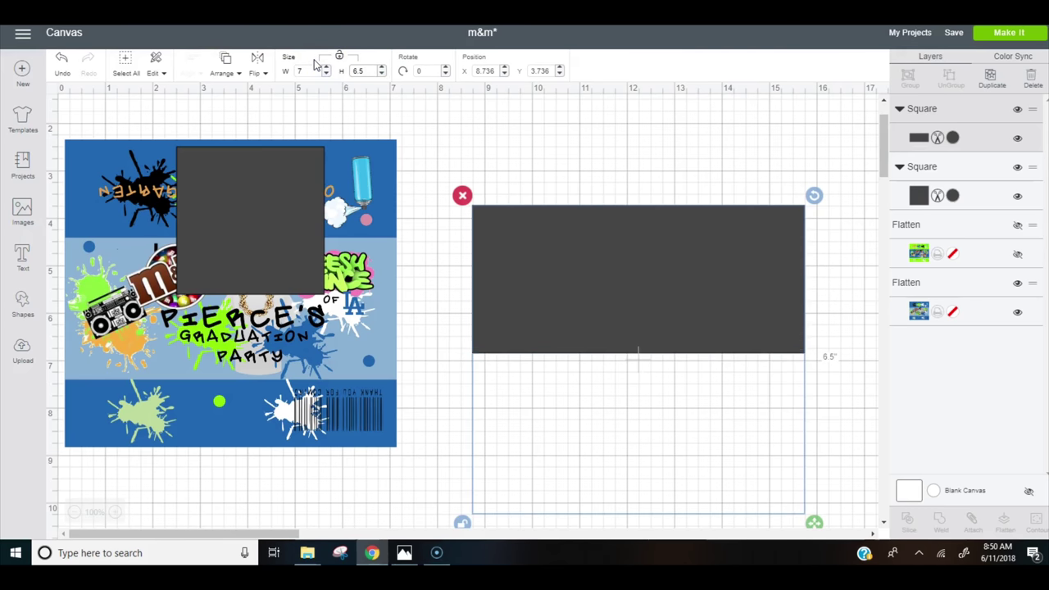
drag(503, 258, 484, 195)
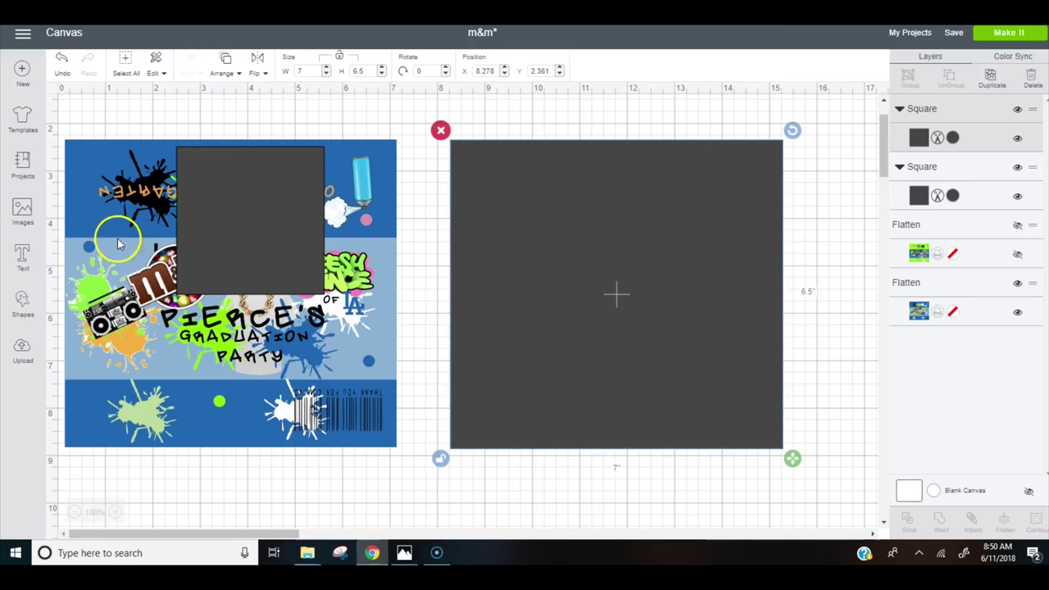
drag(211, 223, 486, 314)
Unlock proportions and make the small square a 7 × 3 in strip across the rectangle's middle.
click(339, 56)
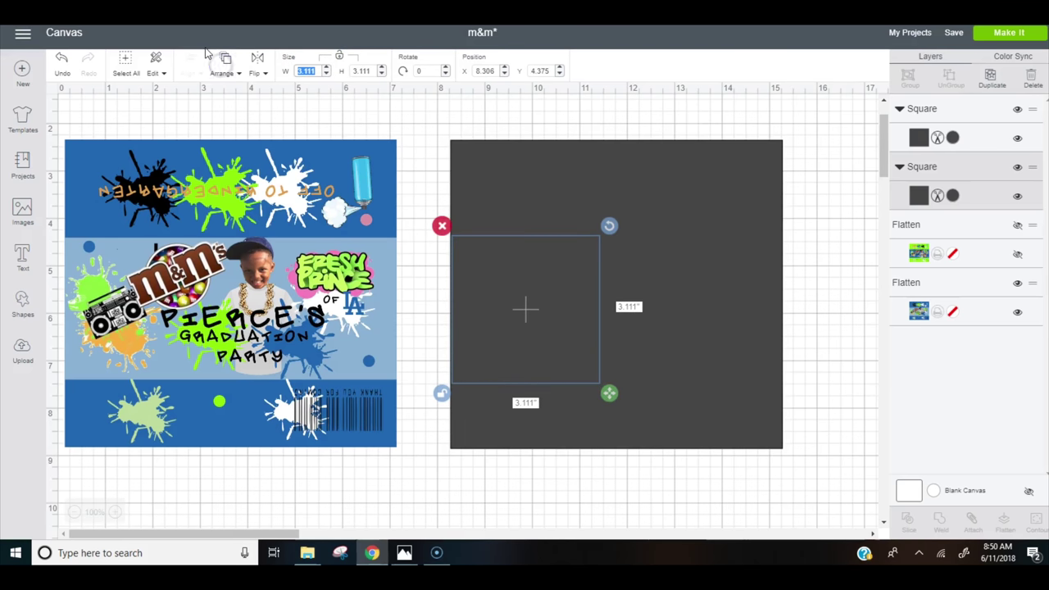
key(Return)
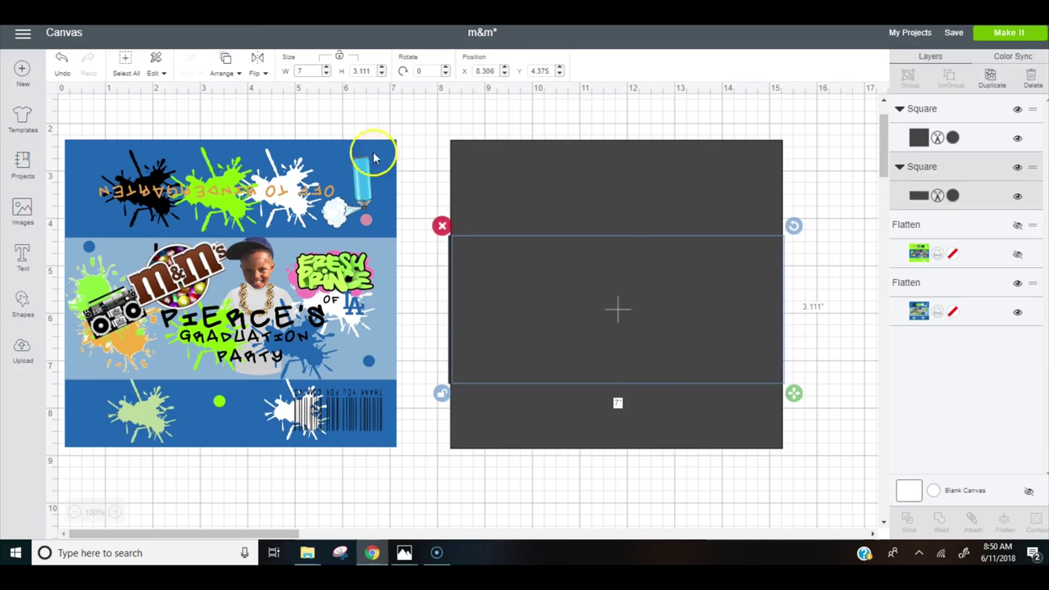
click(538, 448)
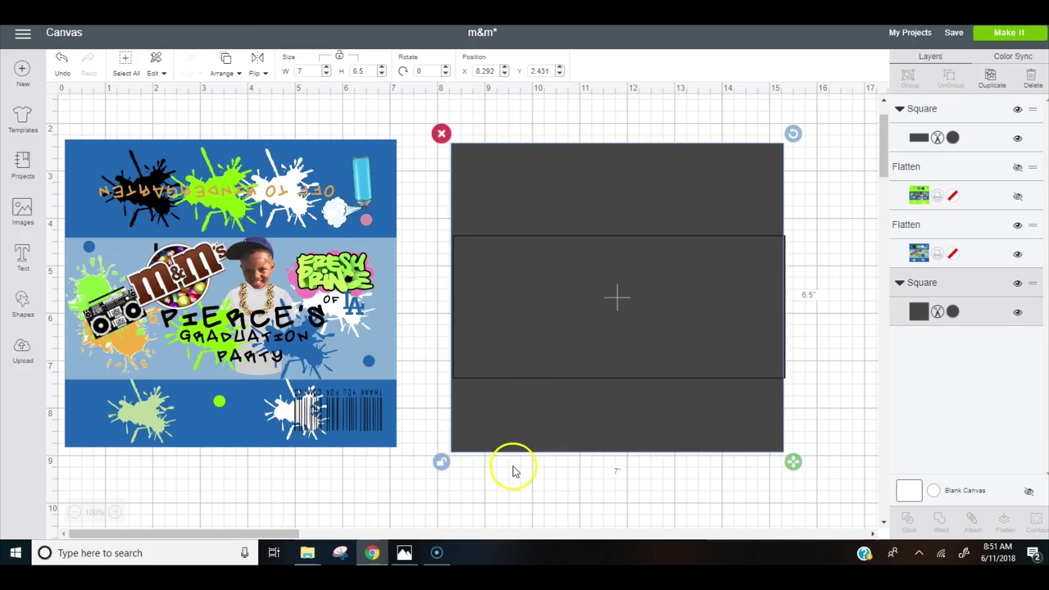
click(652, 304)
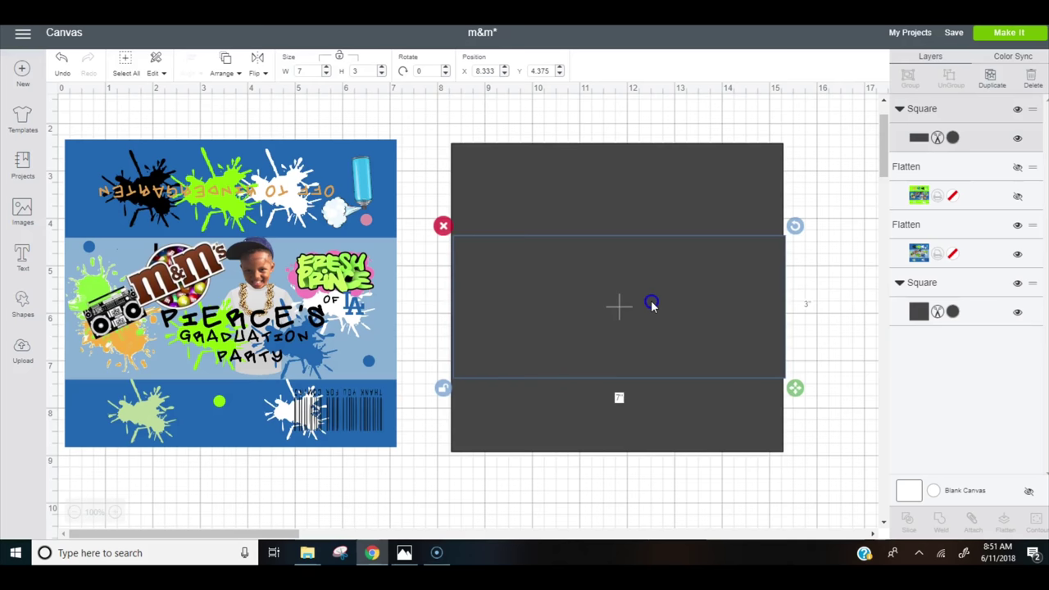
drag(593, 288, 598, 283)
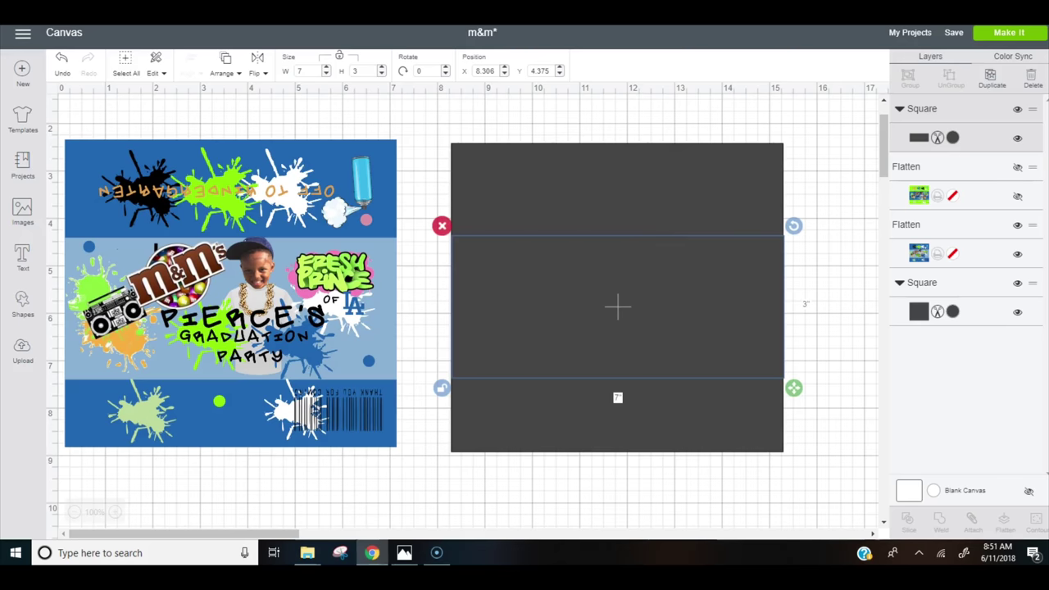
click(688, 176)
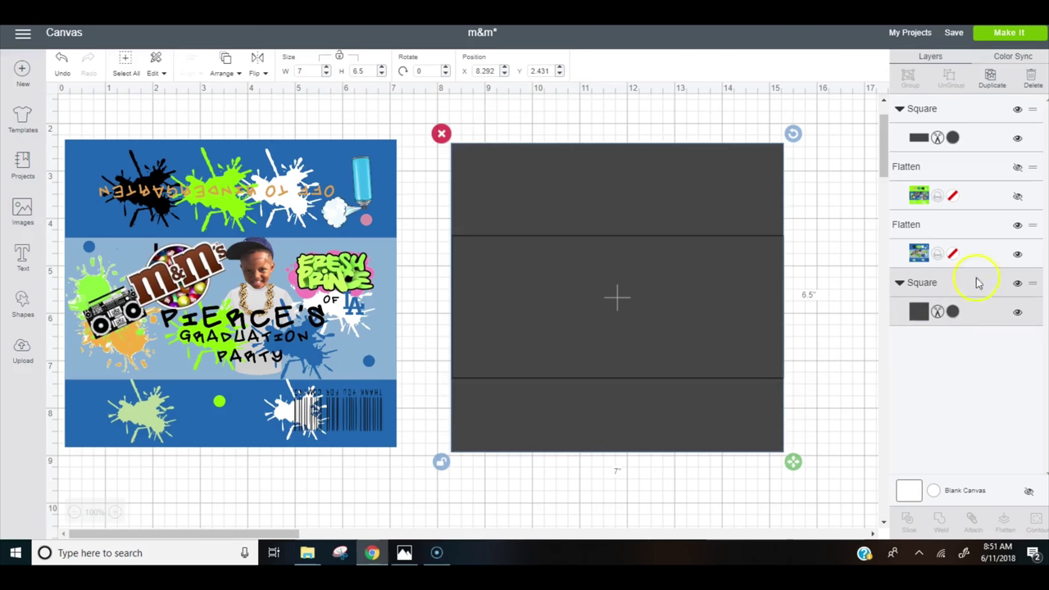
Colour the large rectangle Very Berry red set to Print, and the strip Candycorn yellow.
click(952, 311)
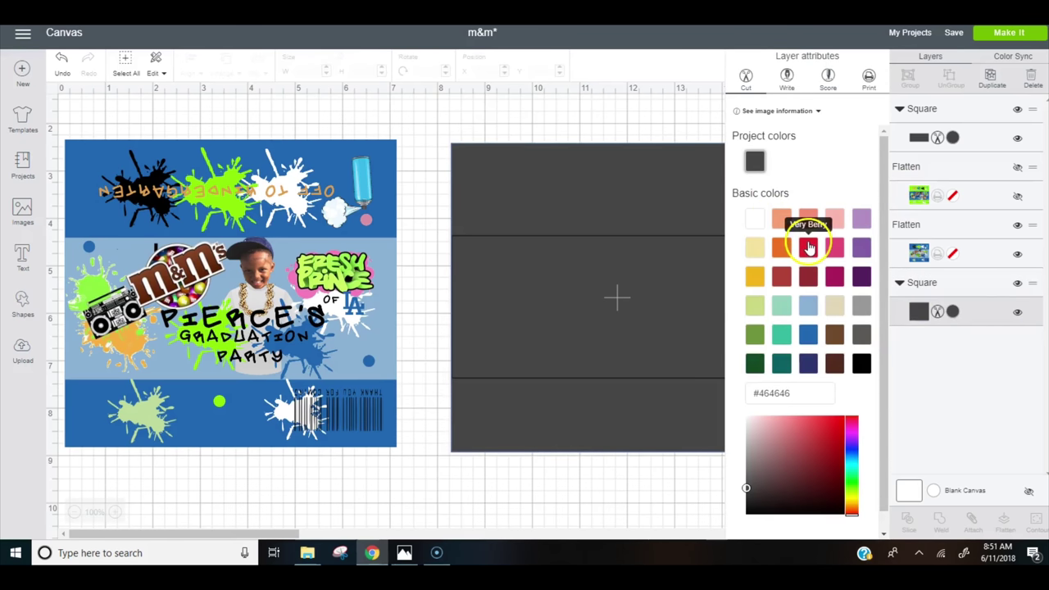
click(808, 247)
click(871, 78)
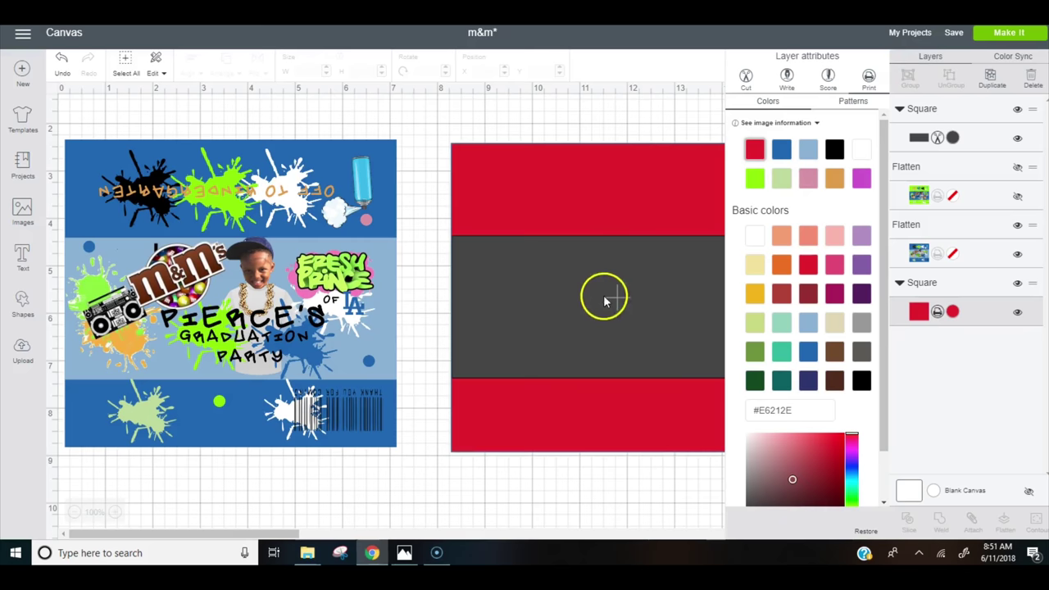
click(523, 310)
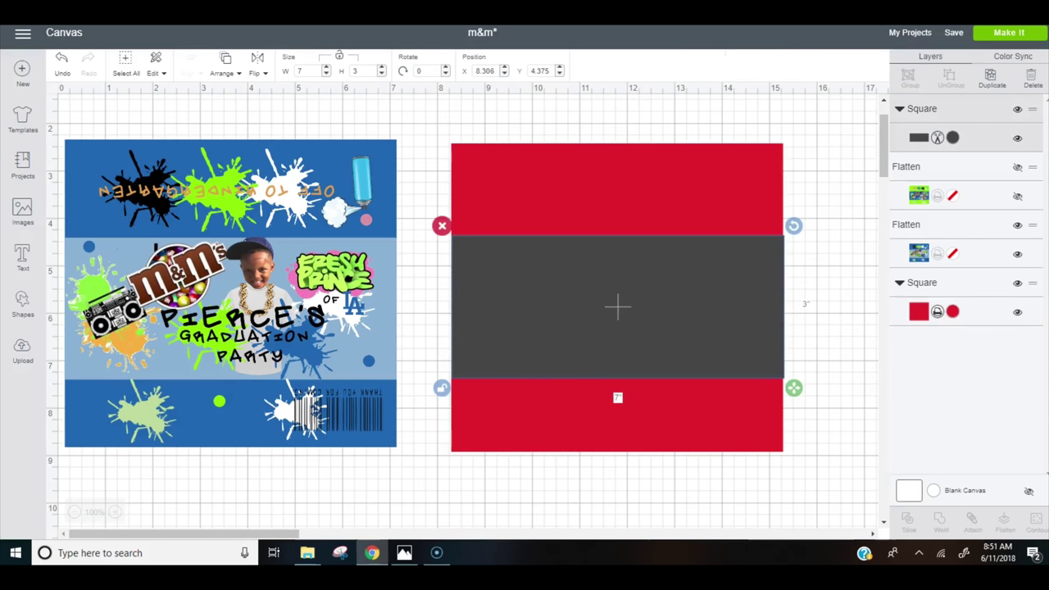
click(937, 136)
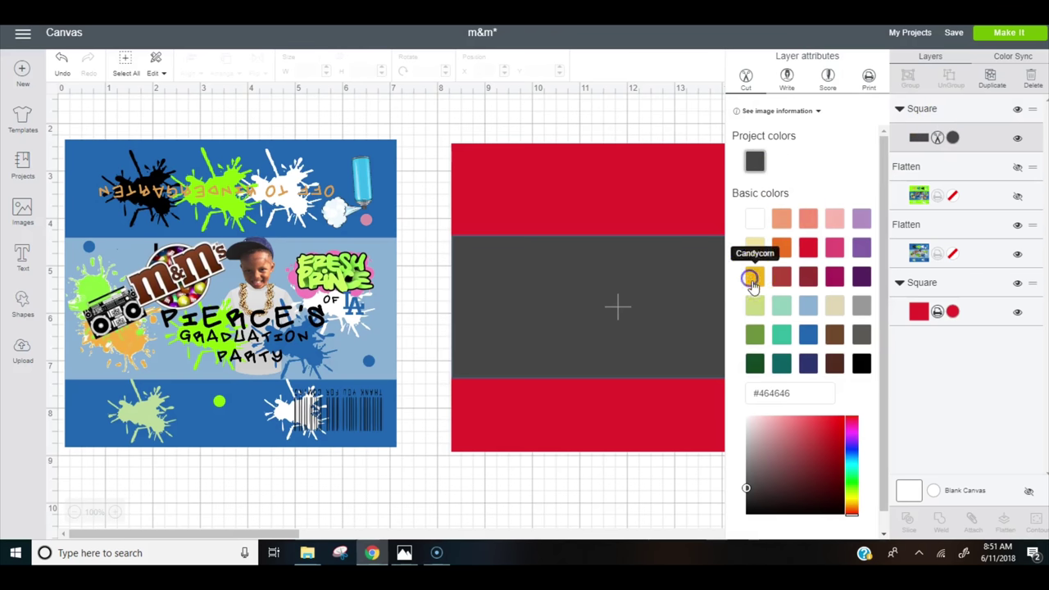
click(752, 278)
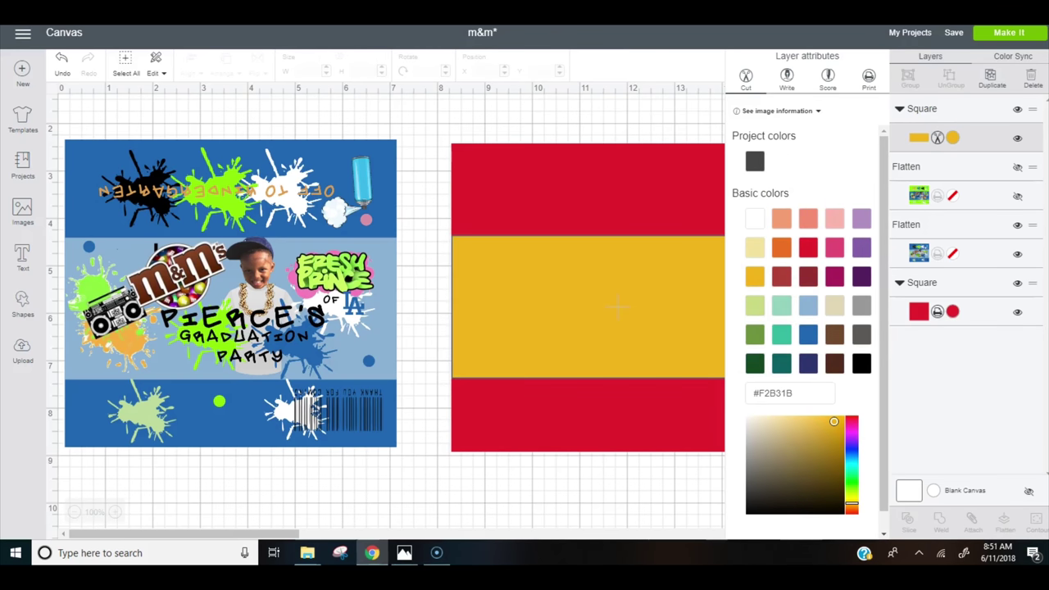
Add a third square, resize it to 7 × 2 in, and centre it on the yellow band.
click(19, 307)
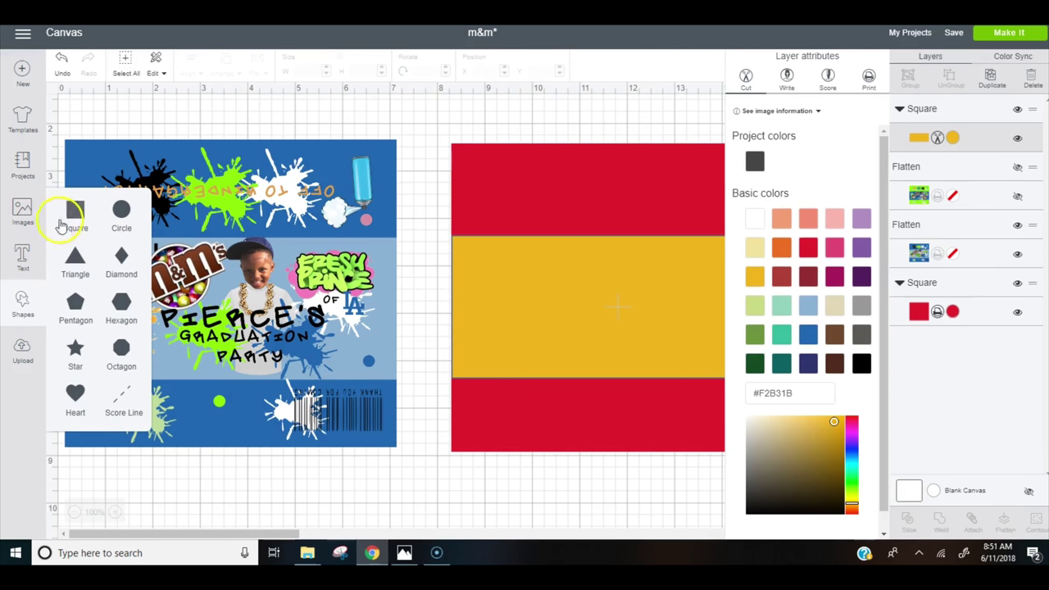
click(72, 213)
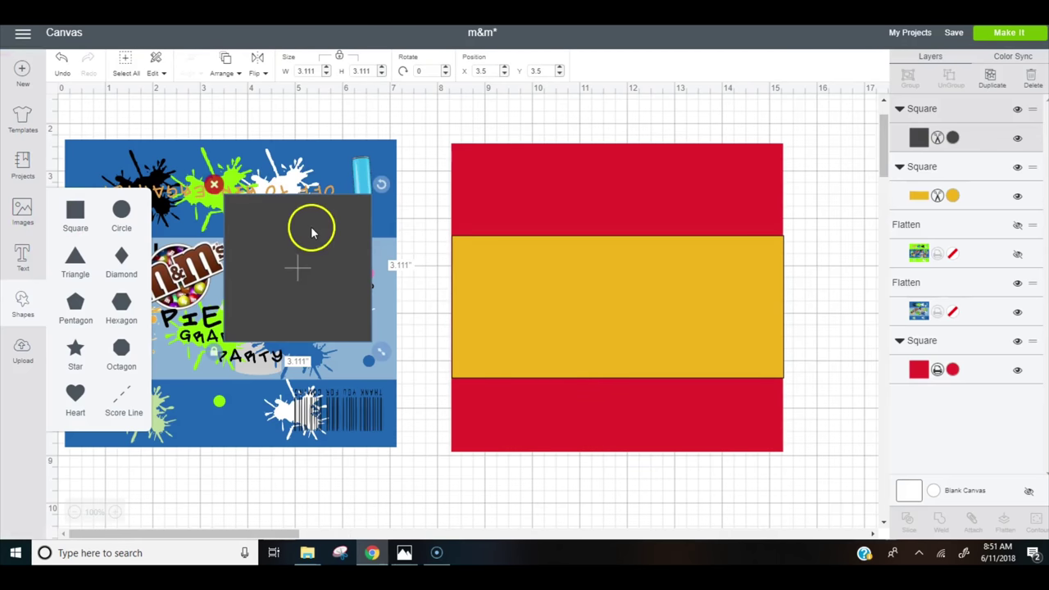
drag(373, 263, 555, 300)
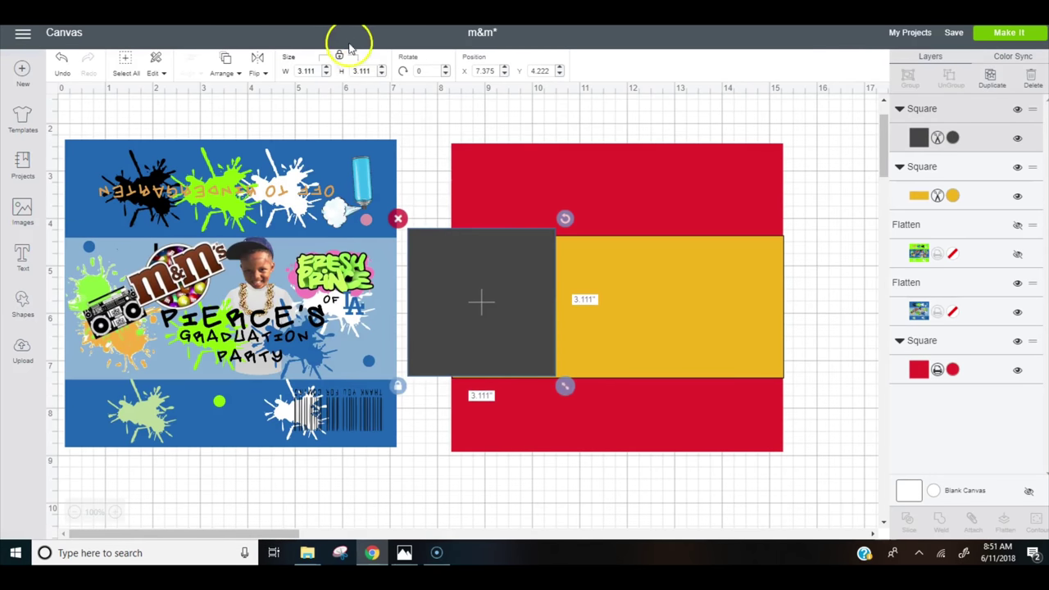
click(338, 57)
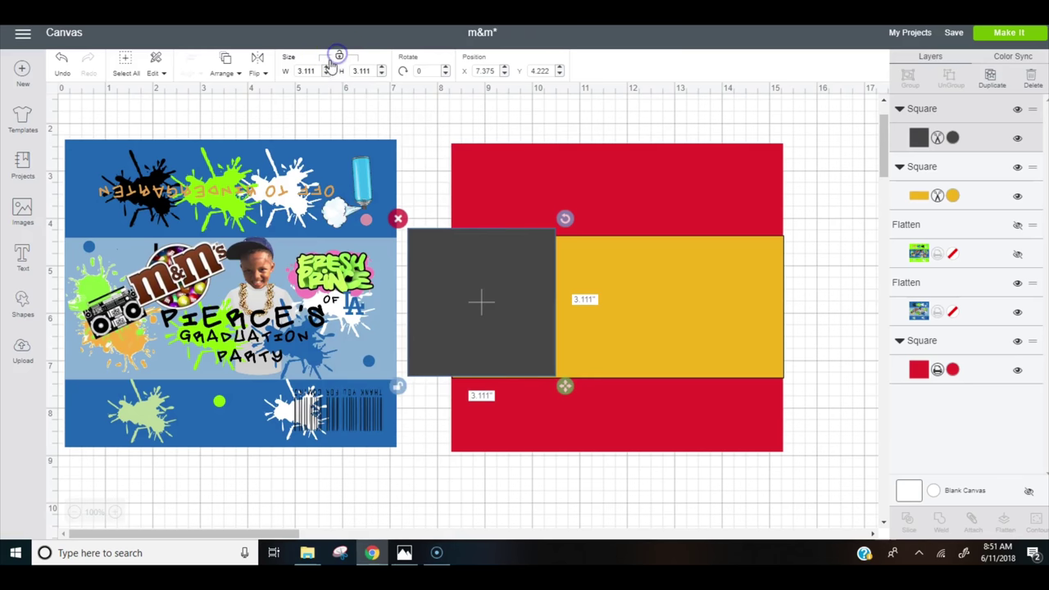
text(7)
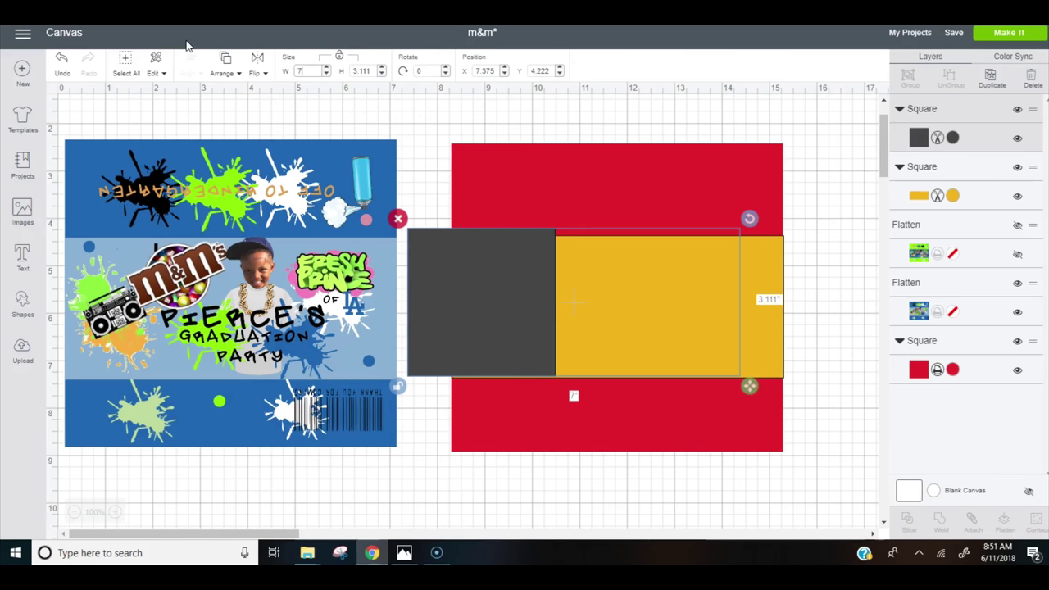
click(367, 71)
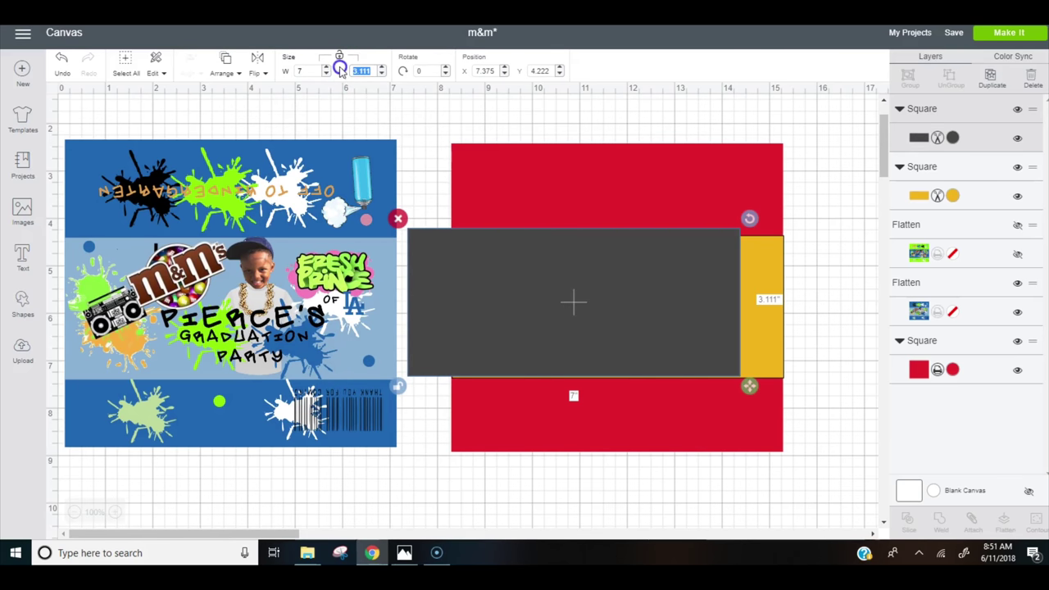
key(Return)
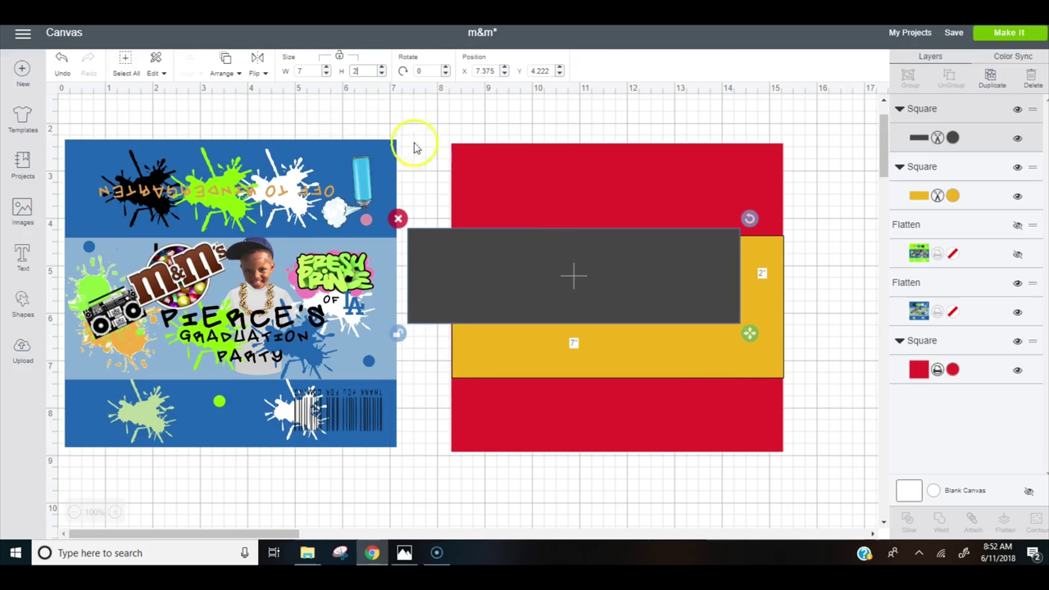
drag(446, 277, 482, 302)
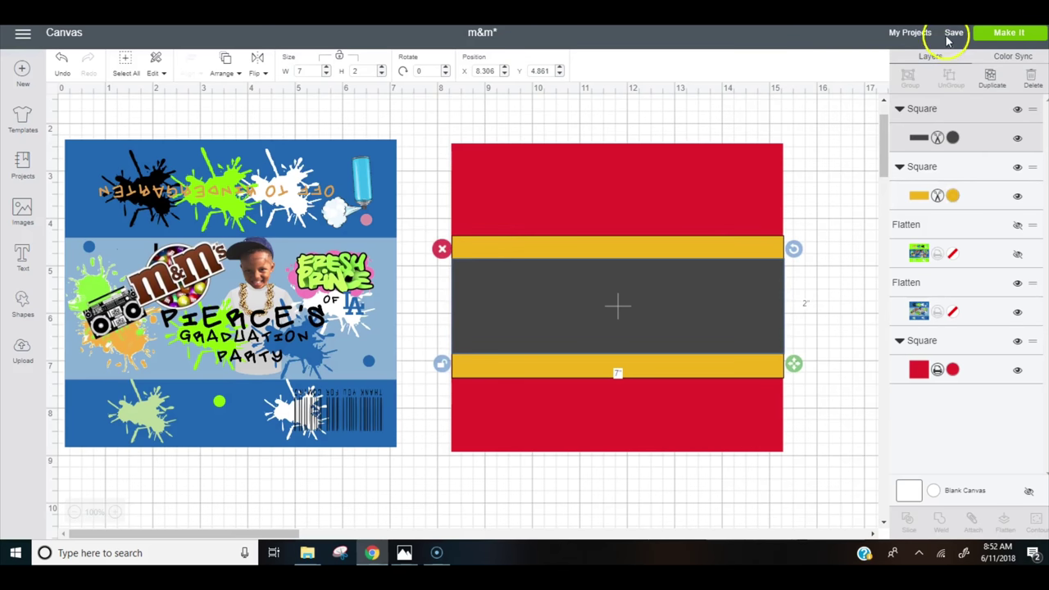
Set the grey band to Print and fill it with the Checkered Wallpaper pattern.
click(952, 195)
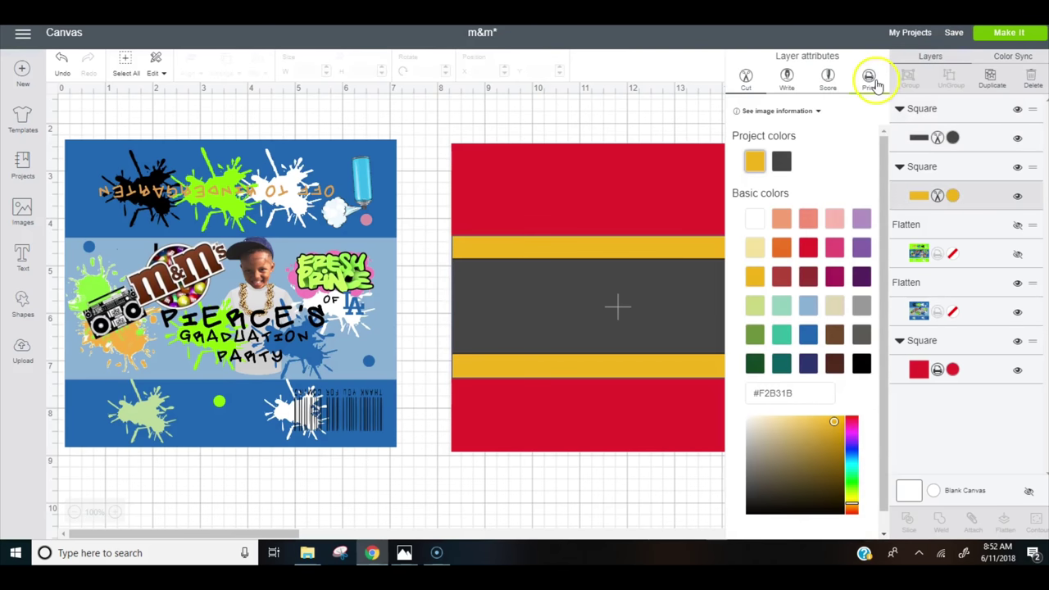
click(953, 137)
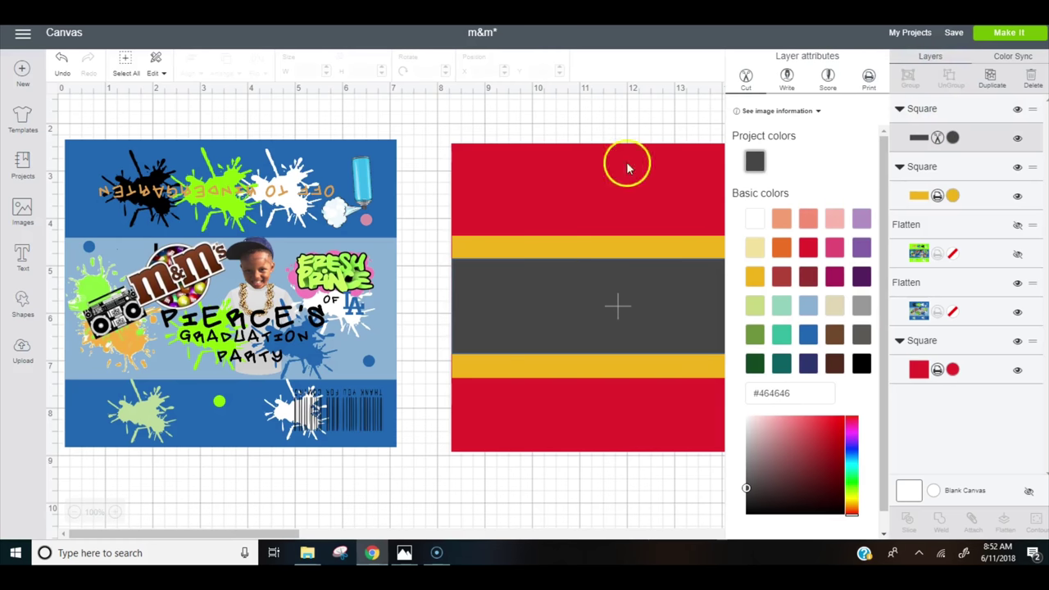
click(868, 77)
click(852, 103)
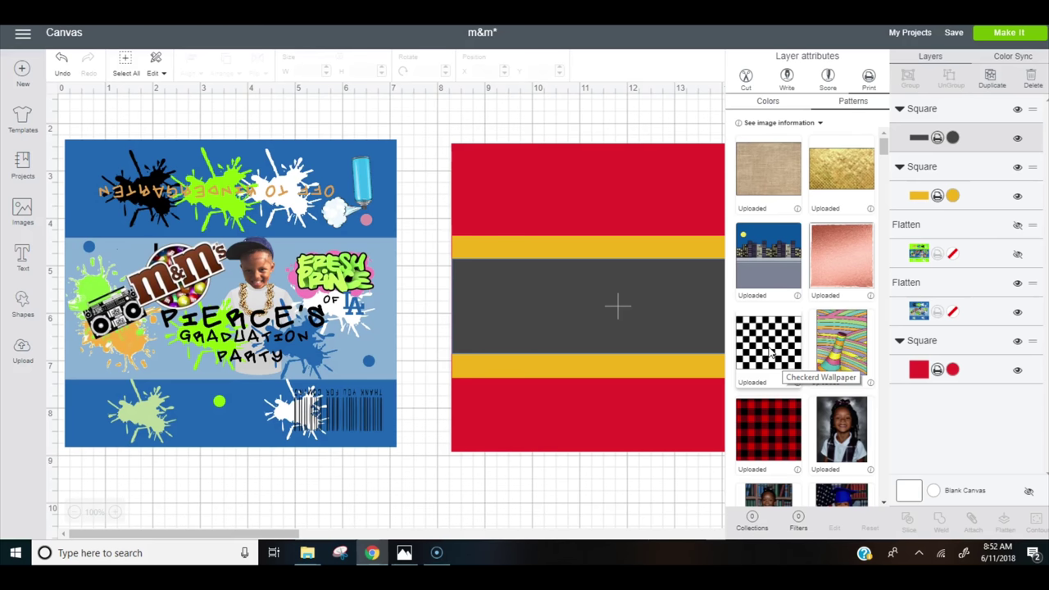
click(768, 344)
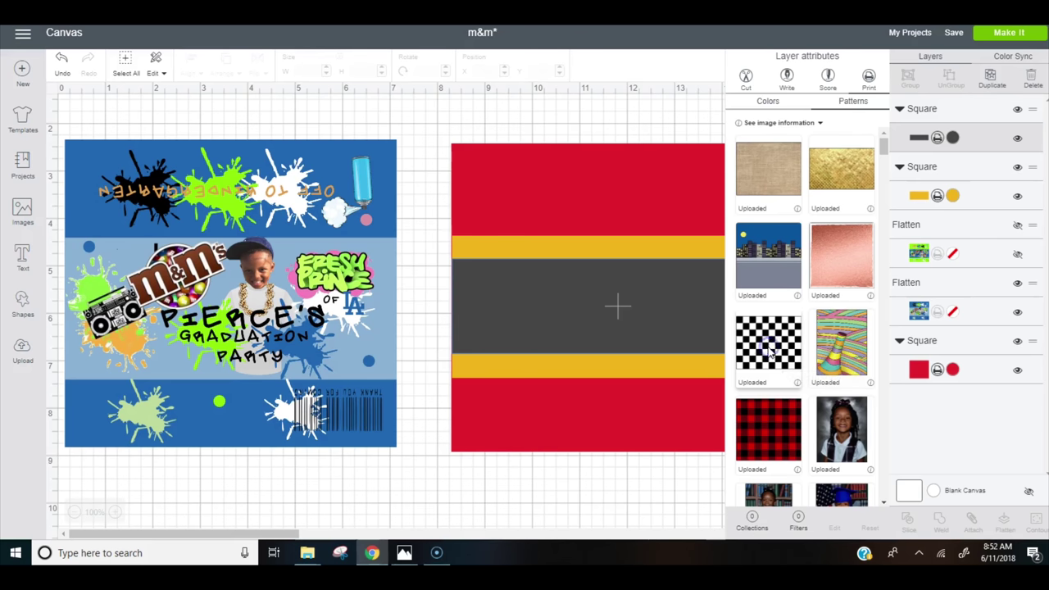
Insert the uploaded m&m, barcode, Cars, flags and nutrition images, then add a text box.
click(23, 355)
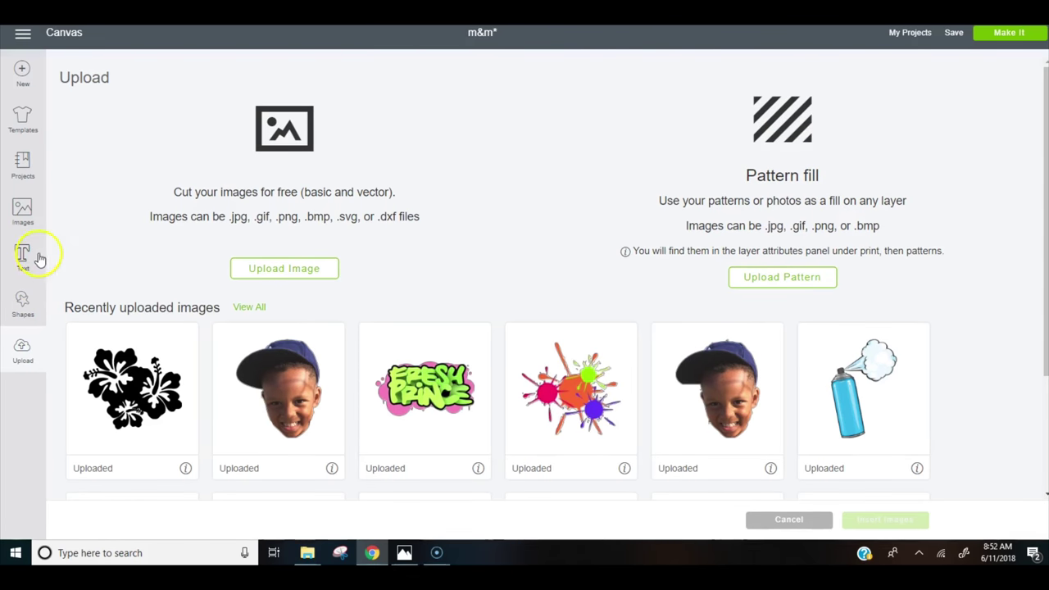
click(25, 258)
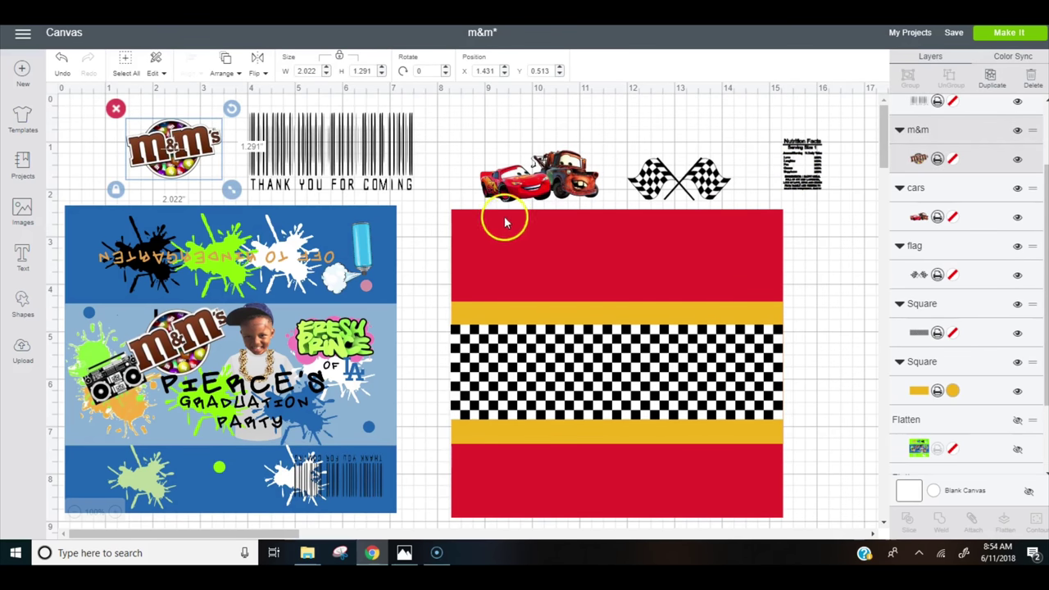
Move the Cars image onto the checkered band and enlarge it slightly.
right_click(535, 187)
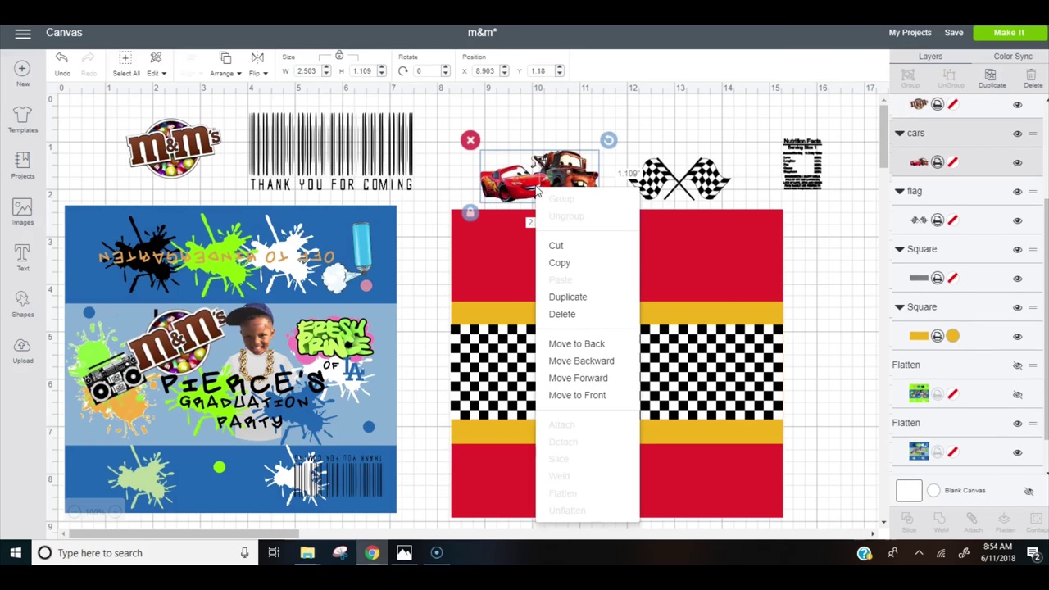
click(506, 166)
drag(518, 173, 670, 361)
drag(764, 397, 784, 436)
drag(708, 376, 696, 383)
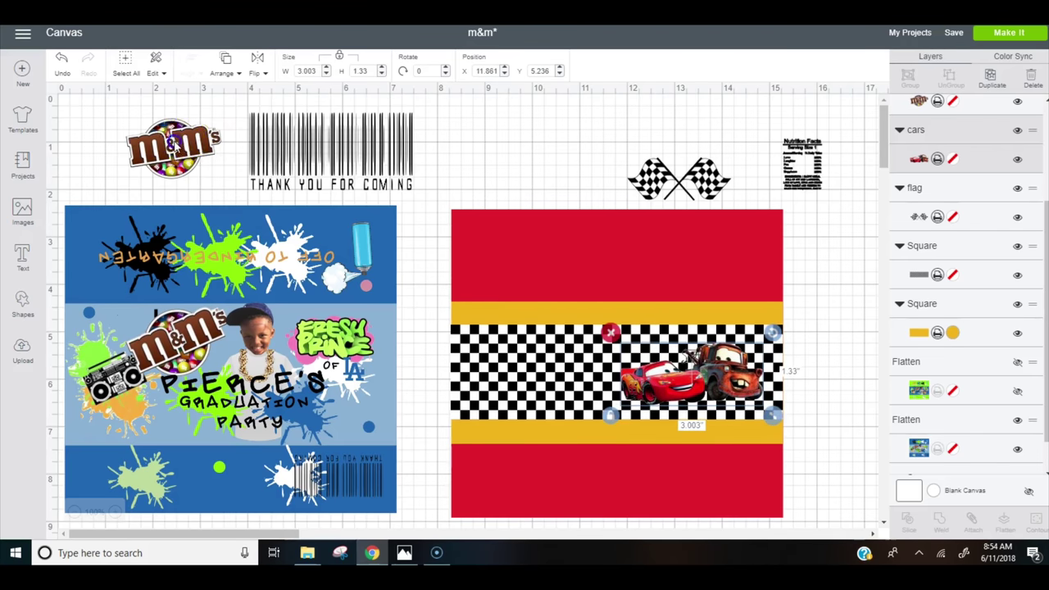
Place the m&m logo on the checkered band, enlarged and slightly tilted.
drag(172, 148, 575, 358)
drag(637, 421, 677, 434)
drag(606, 373, 571, 353)
drag(627, 294, 625, 292)
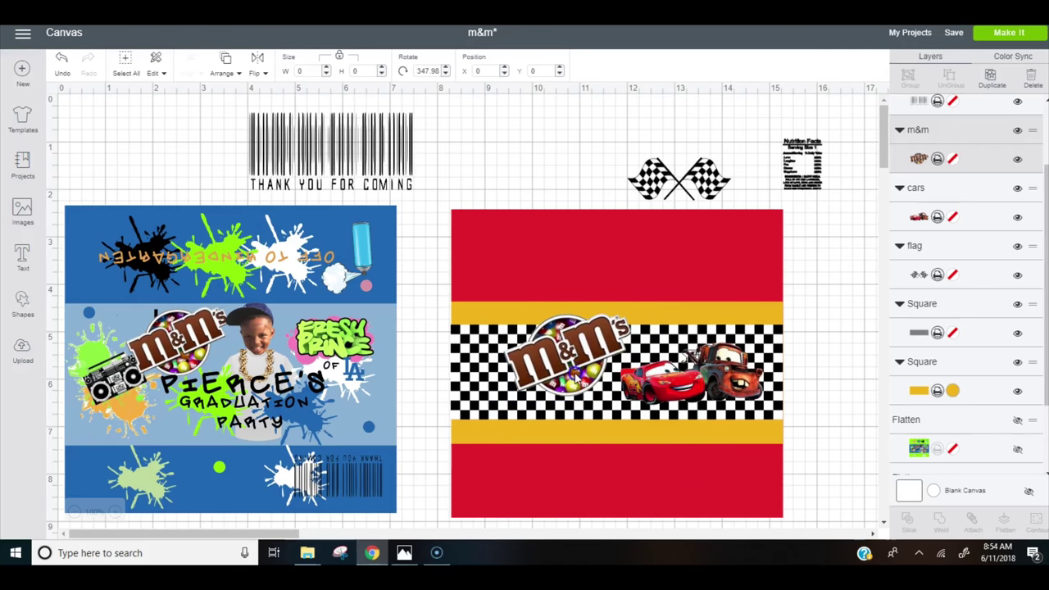
drag(565, 360, 557, 372)
drag(636, 419, 638, 432)
Move the checkered flags onto the red top band.
click(687, 401)
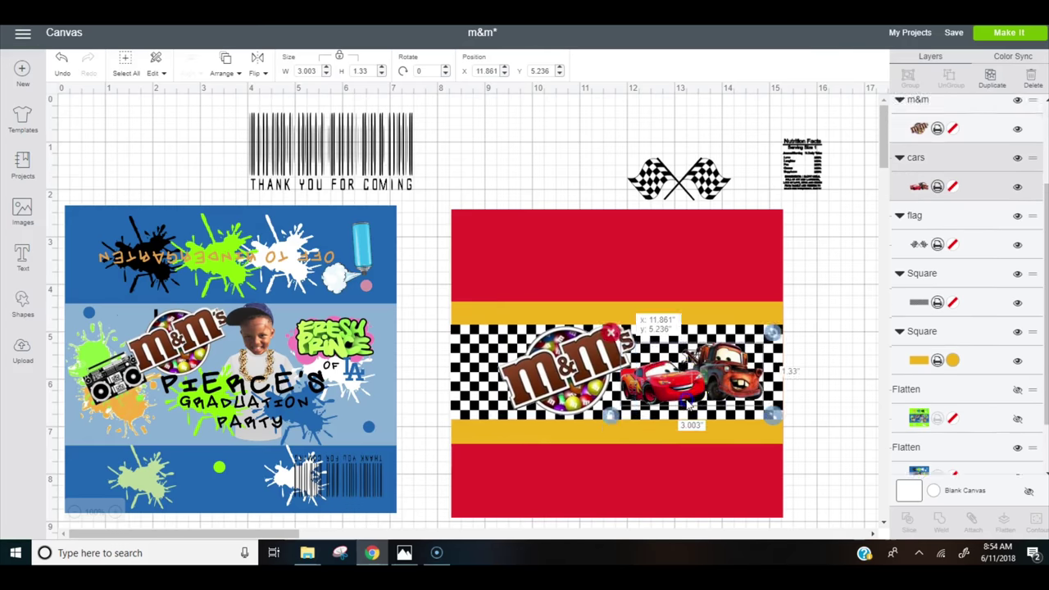
click(594, 365)
drag(681, 195, 628, 274)
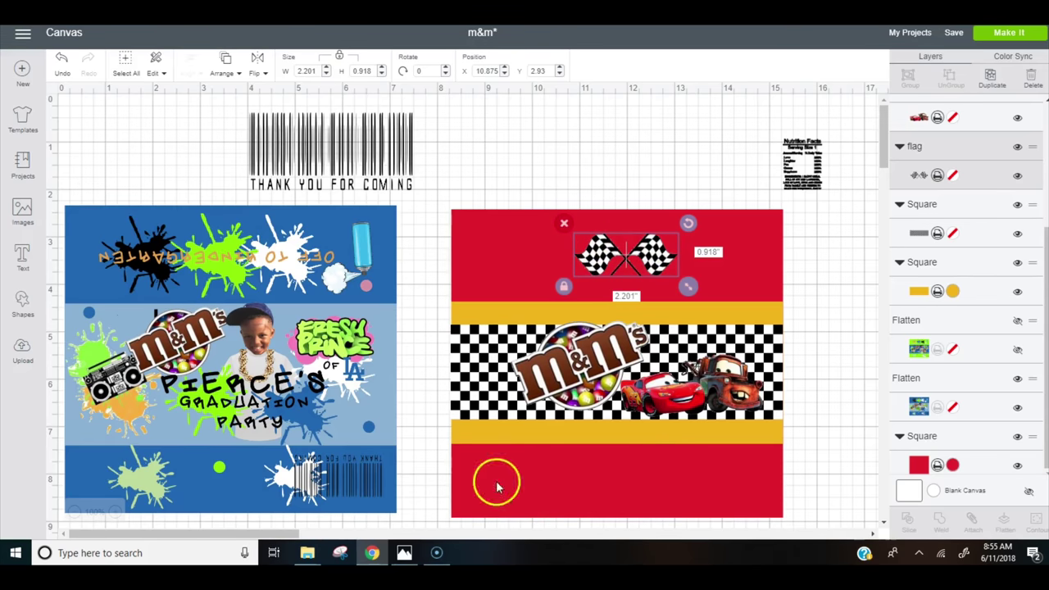
Mirror the checkered flags horizontally.
click(259, 72)
click(254, 96)
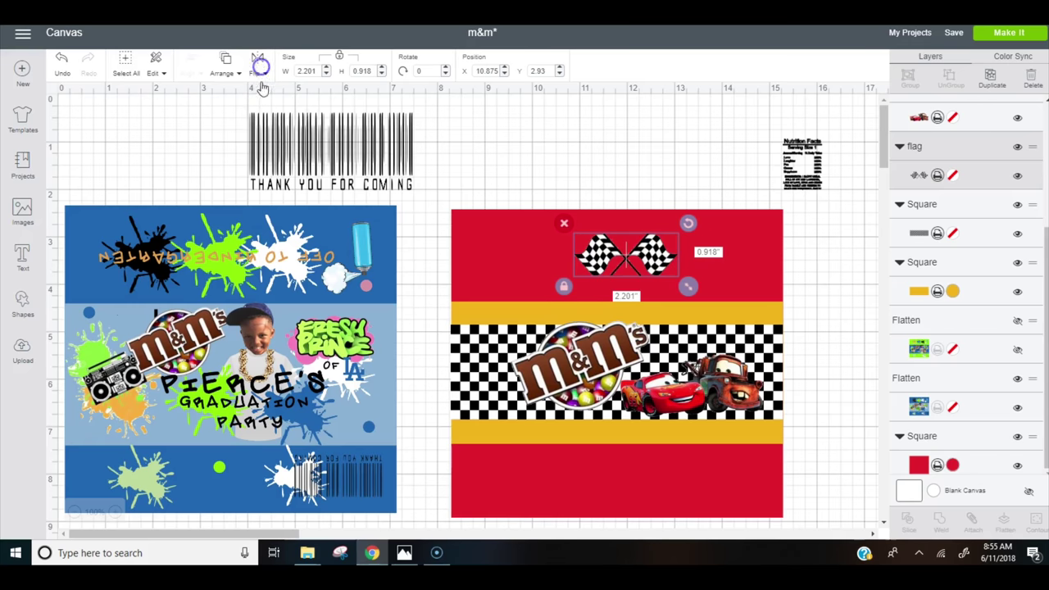
click(258, 73)
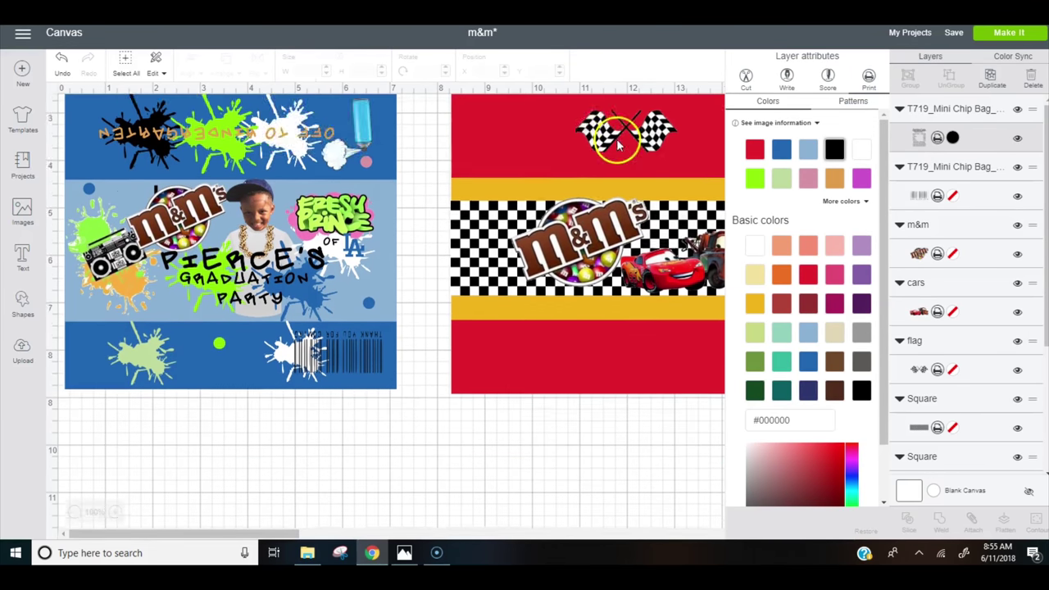
scroll(618, 145, up, 3)
Move the nutrition label beside the flags, flip it upside down, and enlarge it.
click(955, 138)
drag(803, 174, 709, 262)
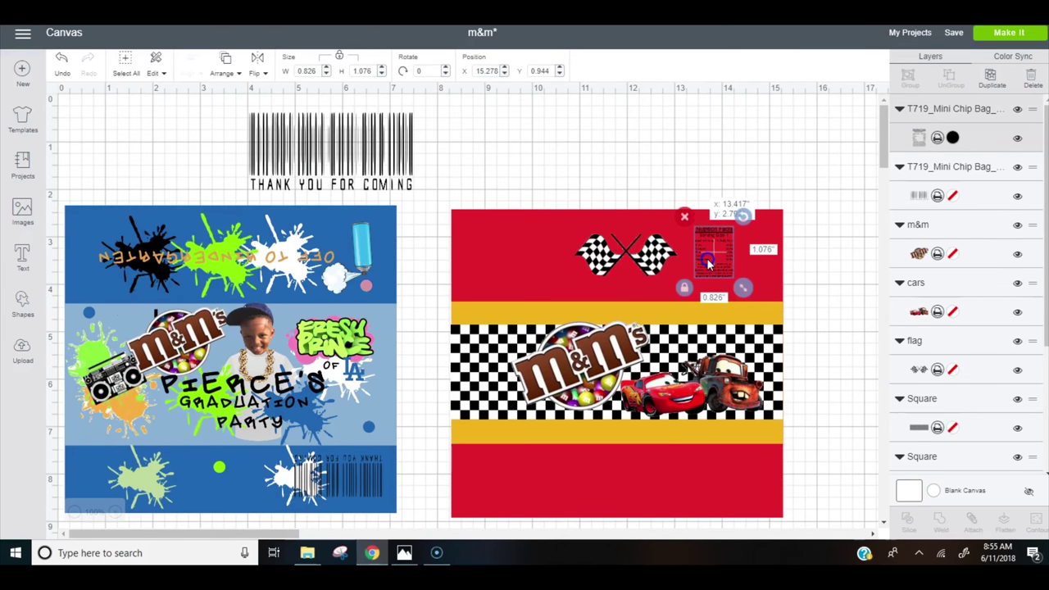
click(257, 73)
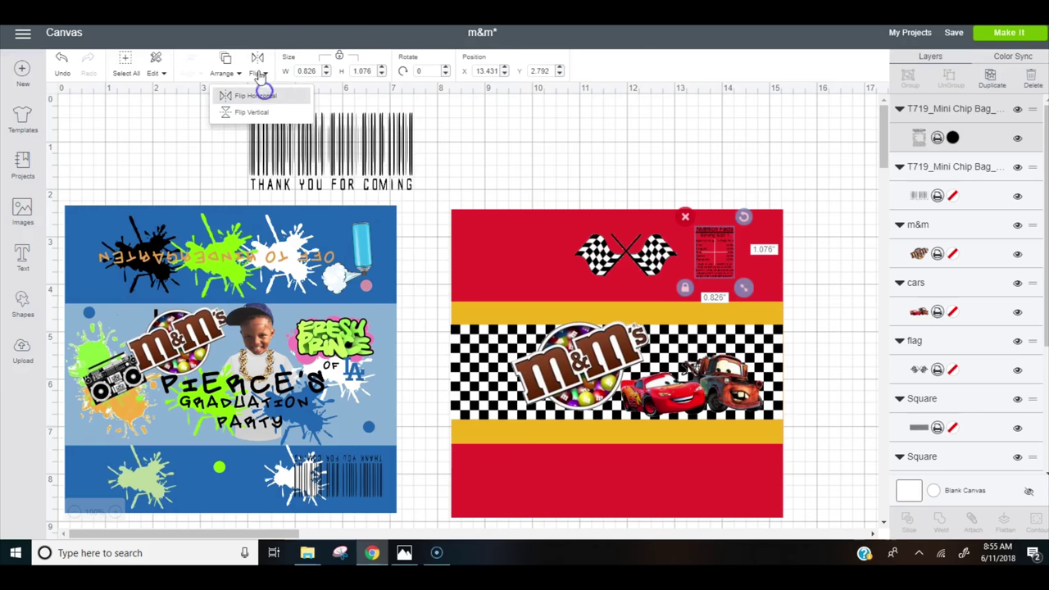
click(255, 96)
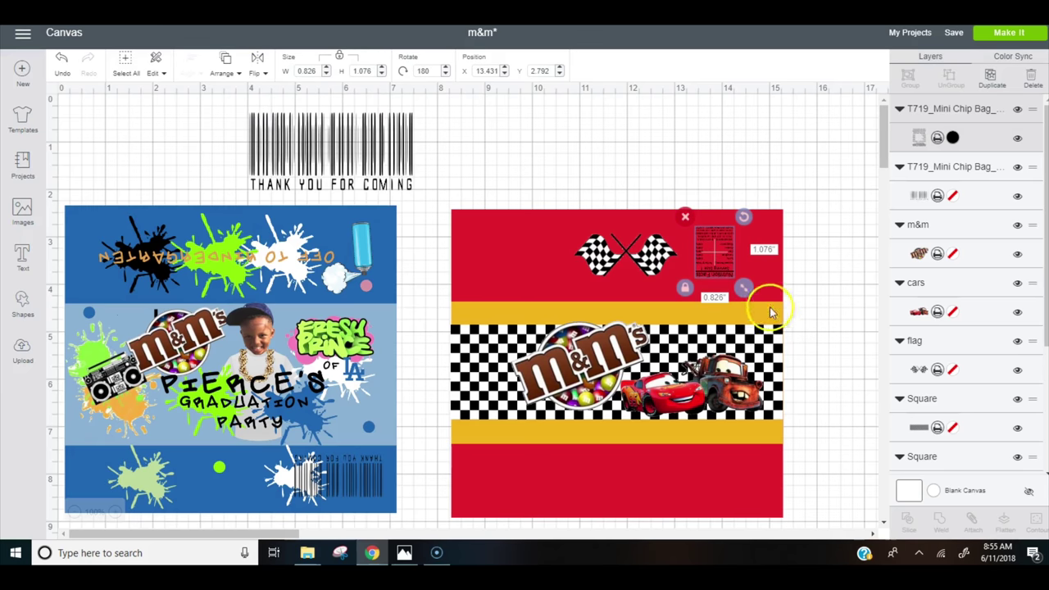
drag(742, 287, 759, 296)
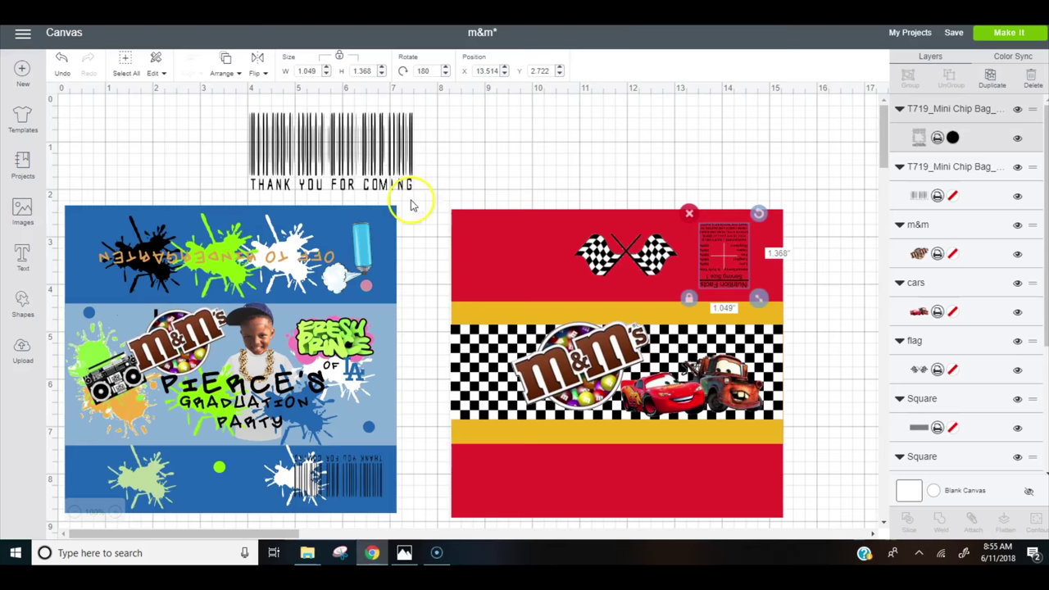
Move the barcode onto the red top, flip it both ways, and shrink it to the left.
drag(401, 182, 588, 227)
click(258, 73)
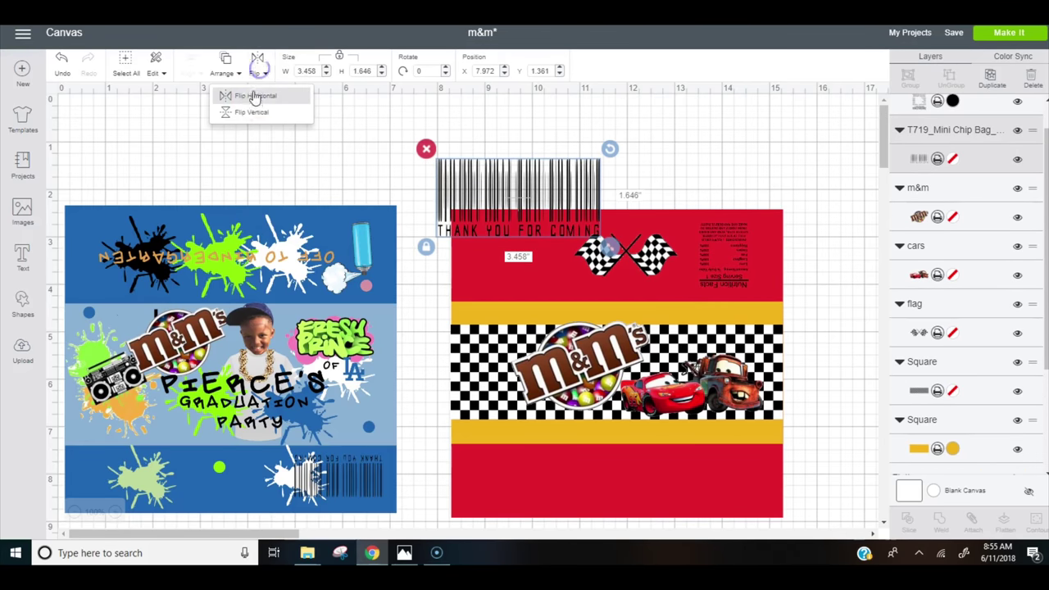
click(254, 96)
click(257, 73)
click(254, 111)
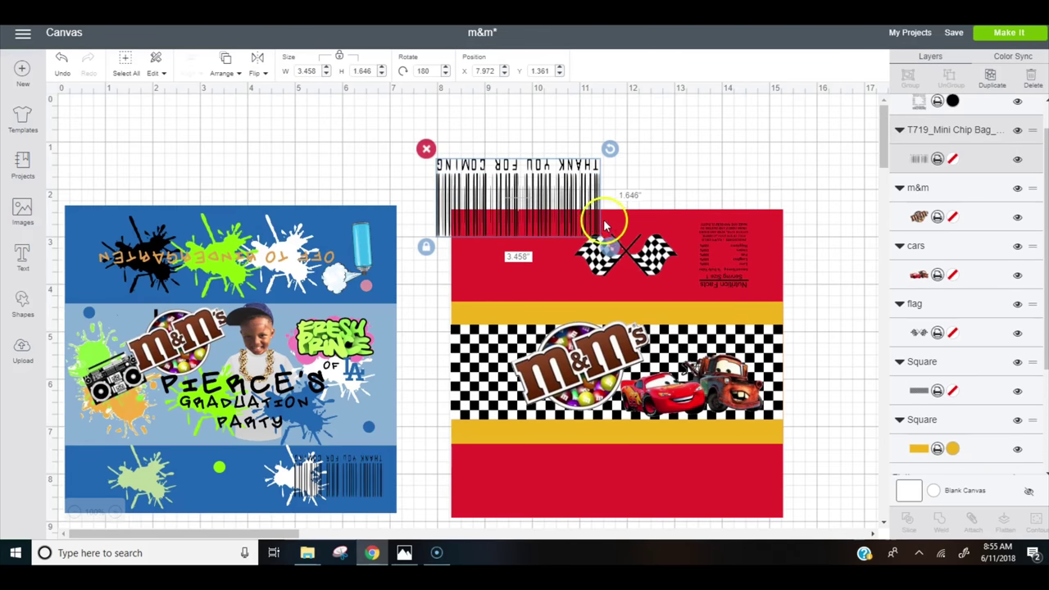
click(605, 225)
click(447, 215)
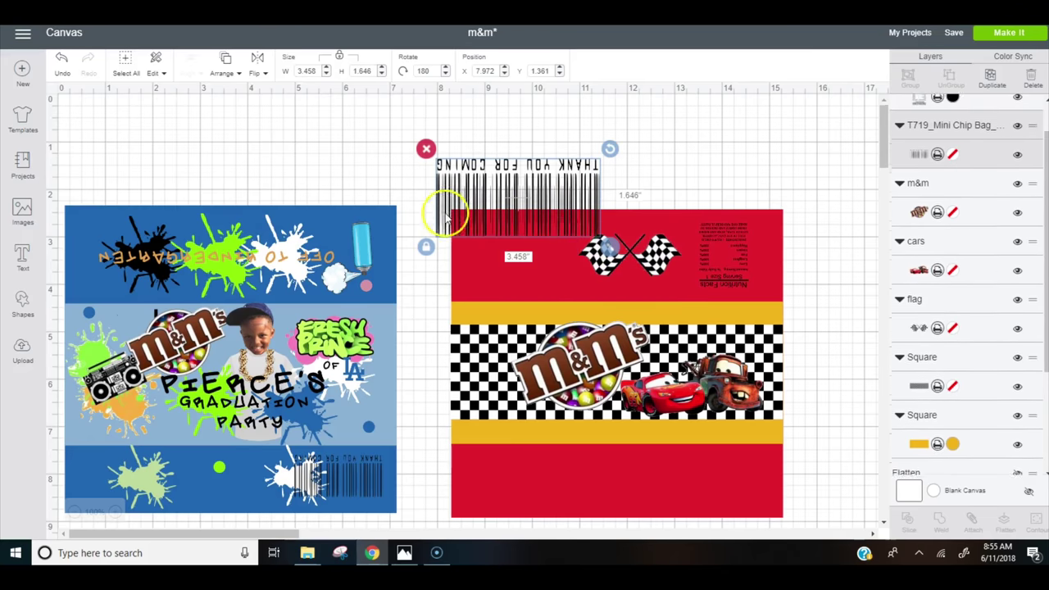
drag(609, 245, 530, 265)
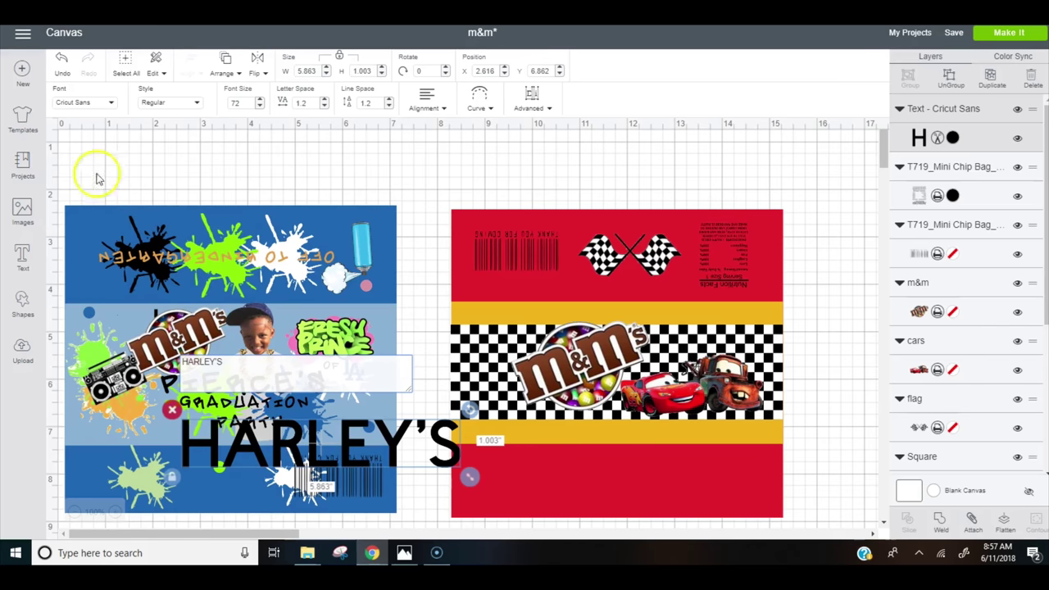
Change the HARLEY'S text to the Barbatrick font.
click(85, 103)
text(SAN)
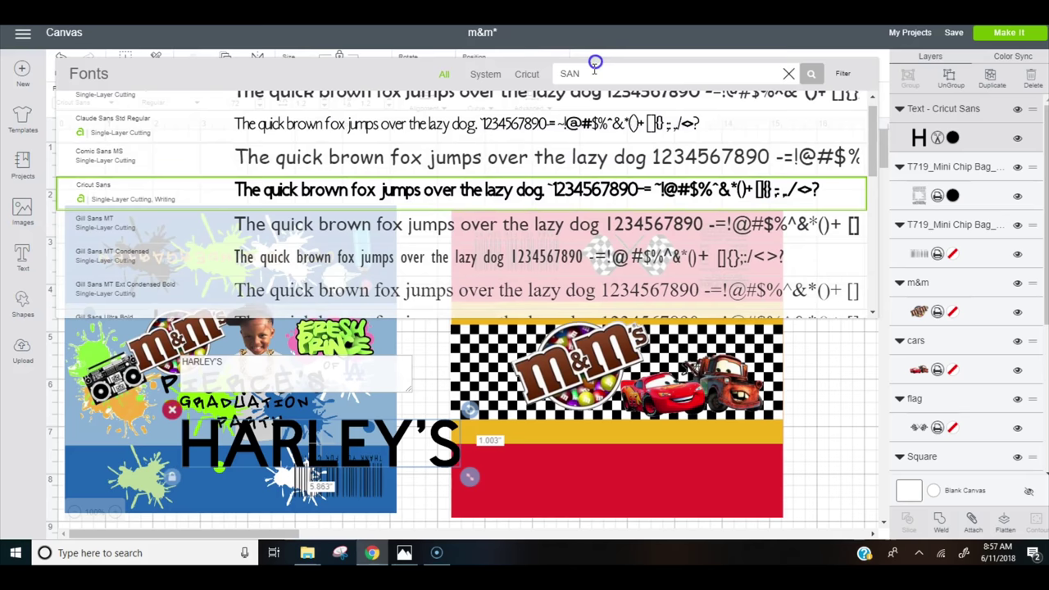
key(BackSpace)
key(BackSpace)
key(BackSpace)
text(BA)
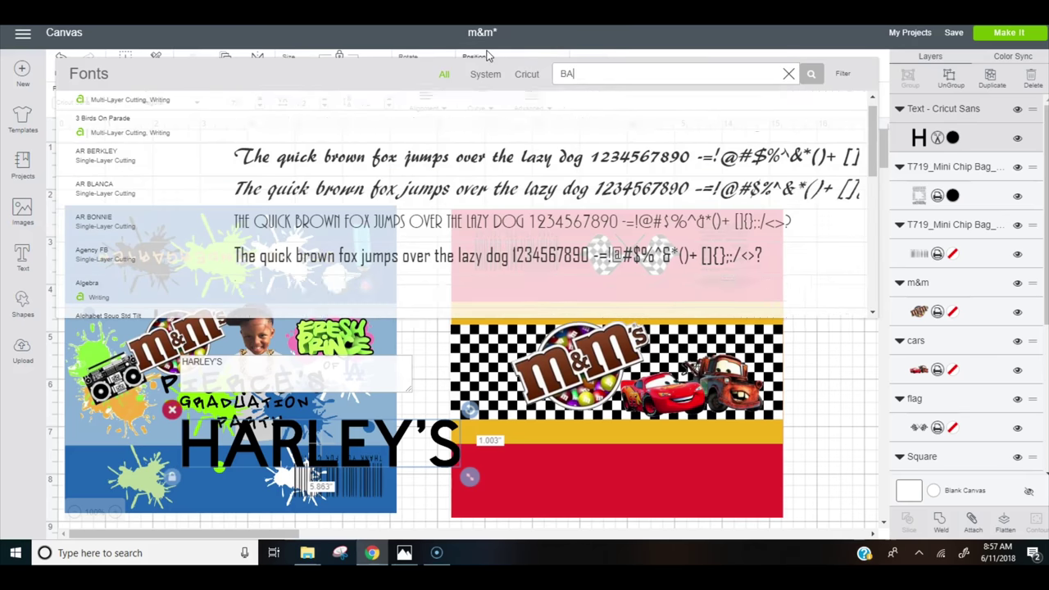
text(R)
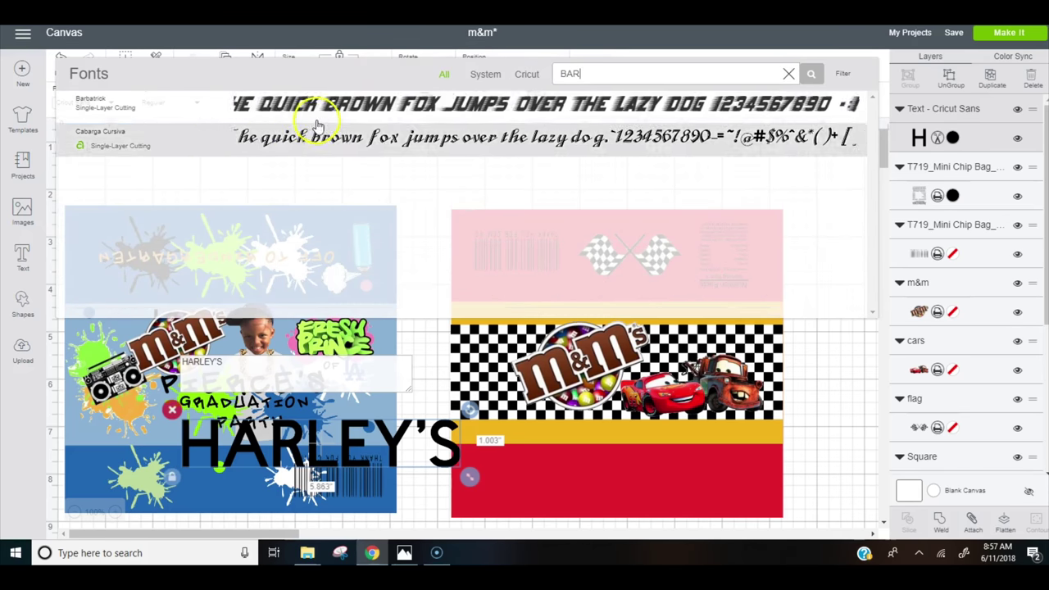
click(318, 119)
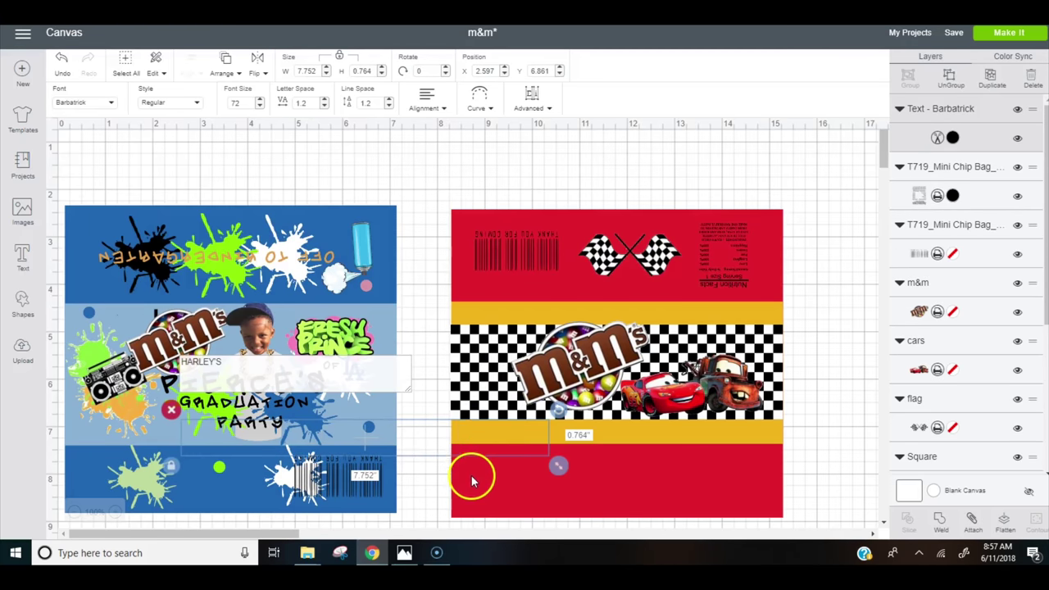
Shrink HARLEY'S onto the upper yellow stripe and set its letter spacing to 0.
drag(559, 466, 698, 301)
drag(554, 404, 539, 418)
click(254, 70)
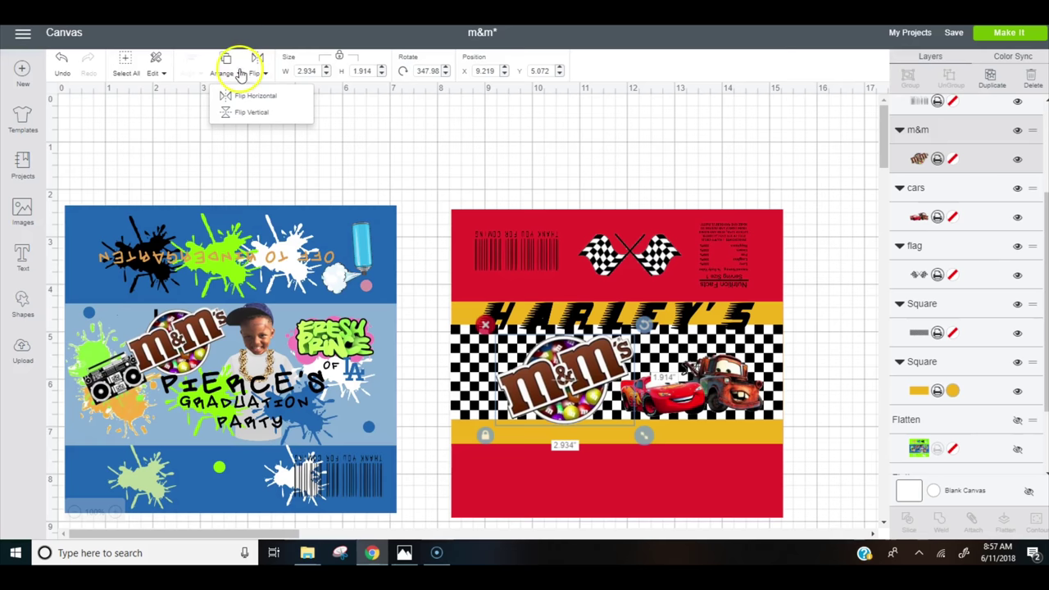
click(526, 300)
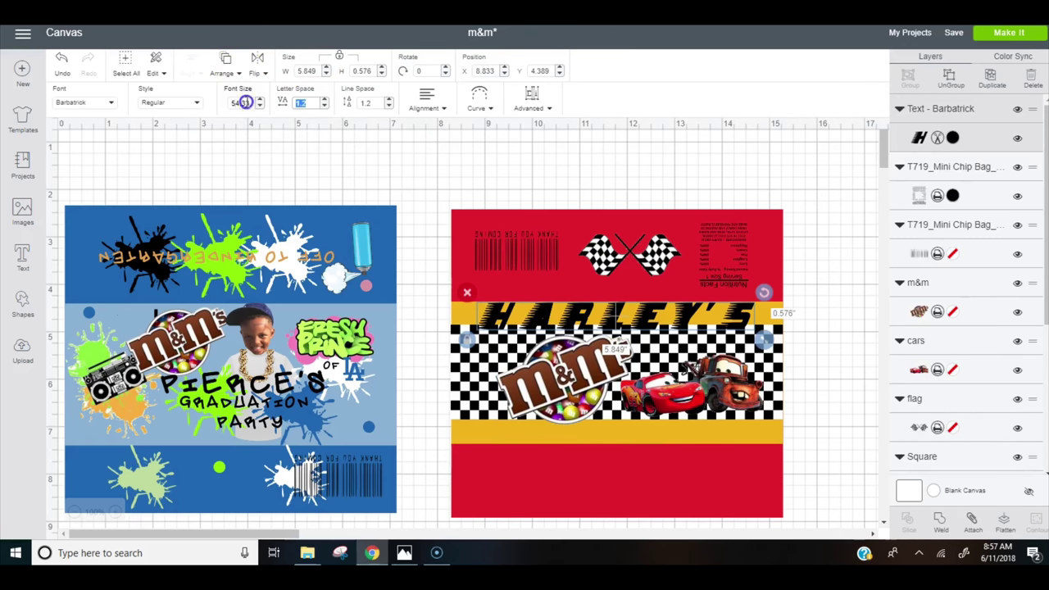
text(0)
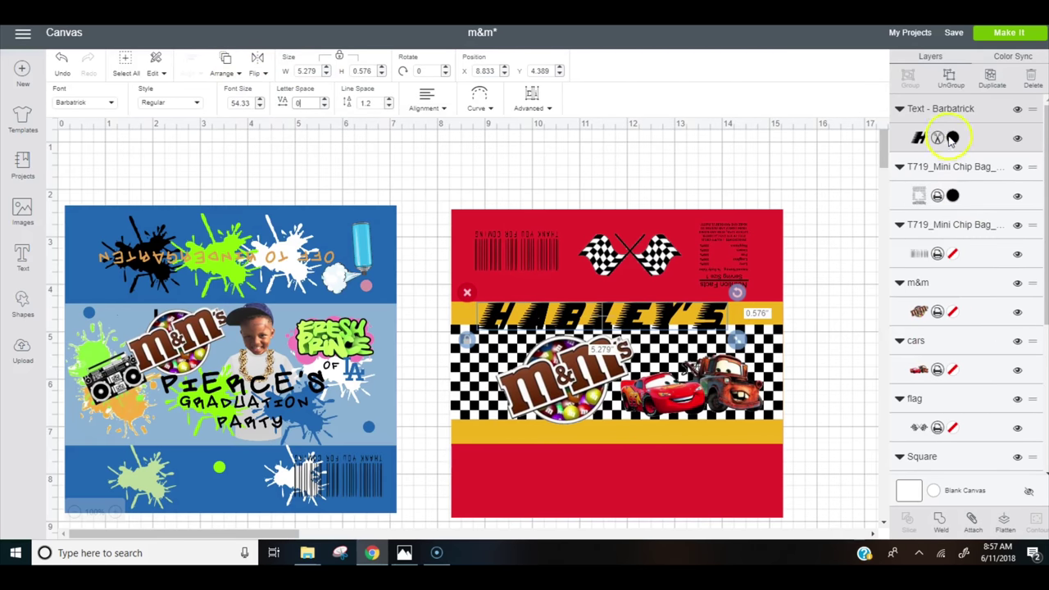
click(952, 138)
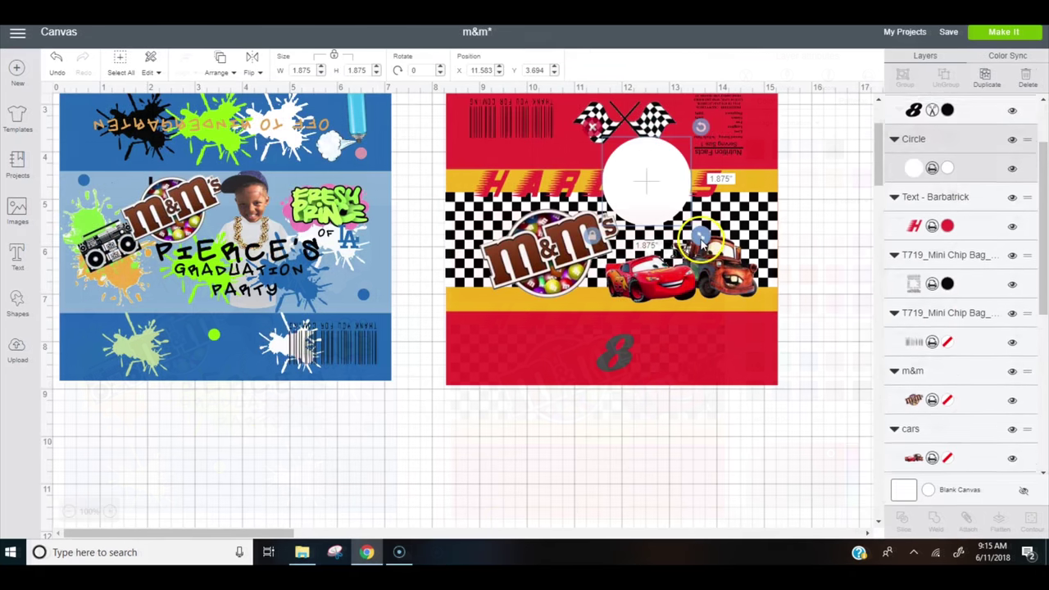
Shrink the white circle behind the 8 to about 0.8 in and flip the badge.
drag(687, 219, 624, 354)
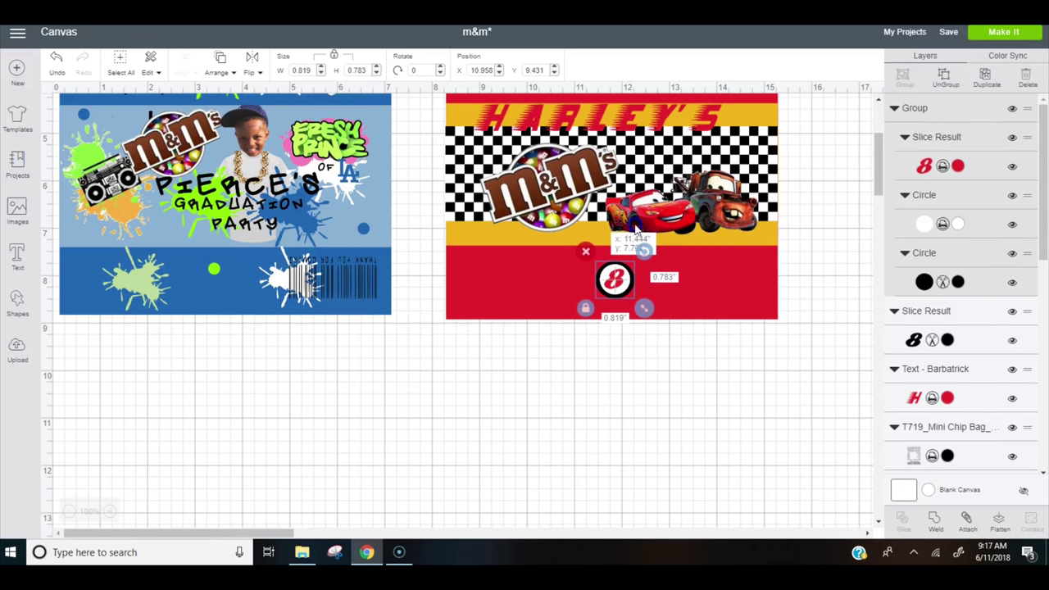
click(254, 38)
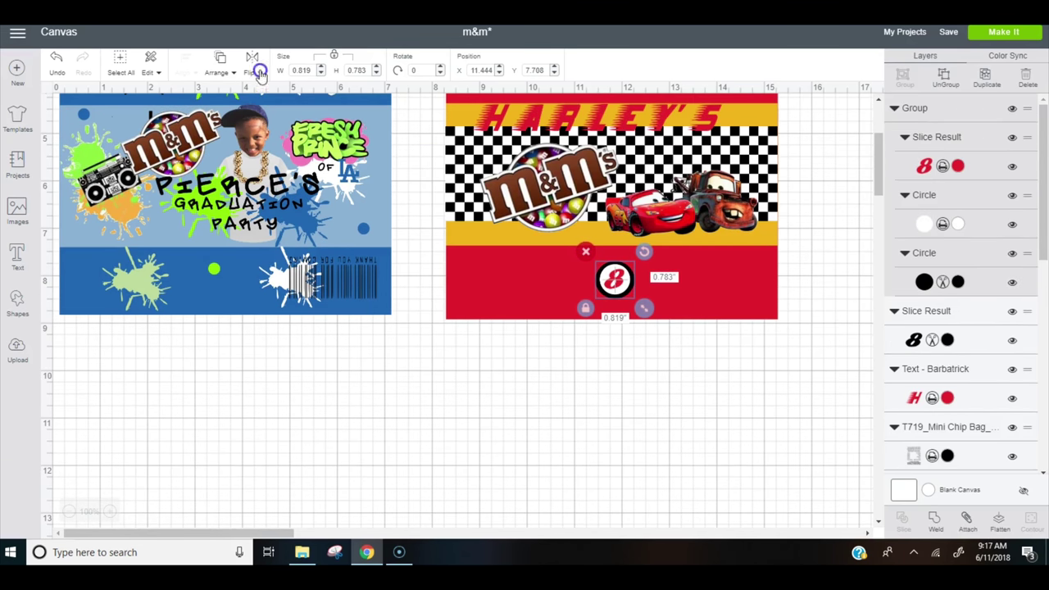
click(250, 72)
click(250, 72)
click(259, 103)
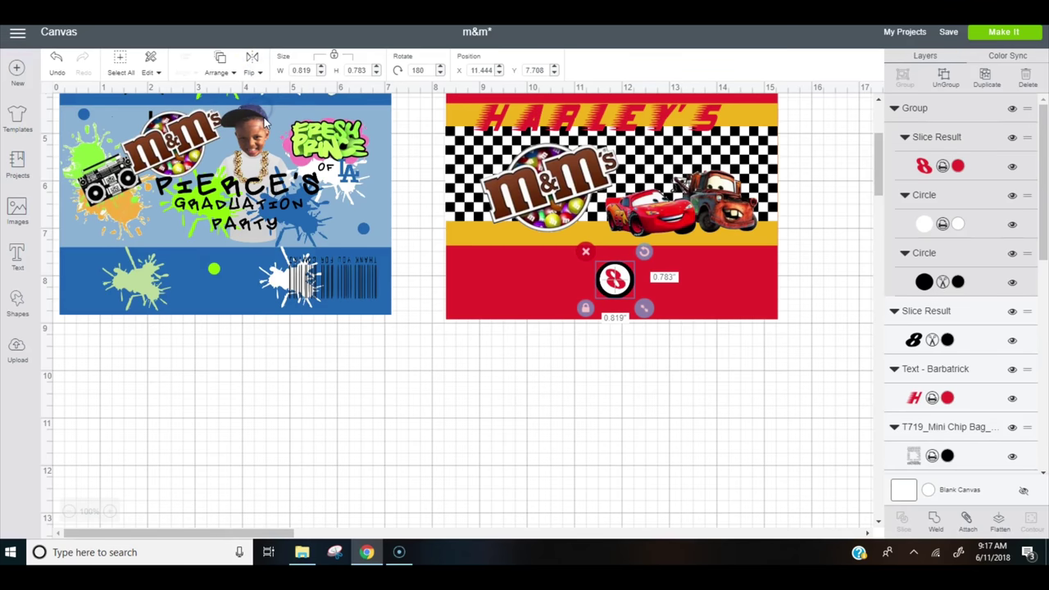
Deselect the badge, then marquee-select all layers of the racing wrapper.
click(621, 299)
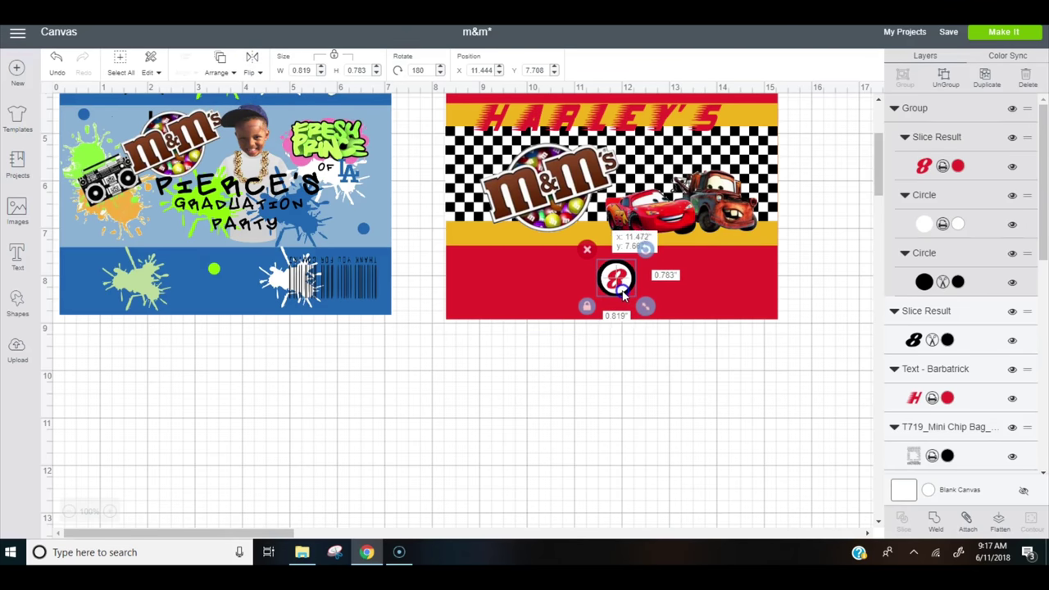
click(662, 379)
scroll(634, 481, up, 3)
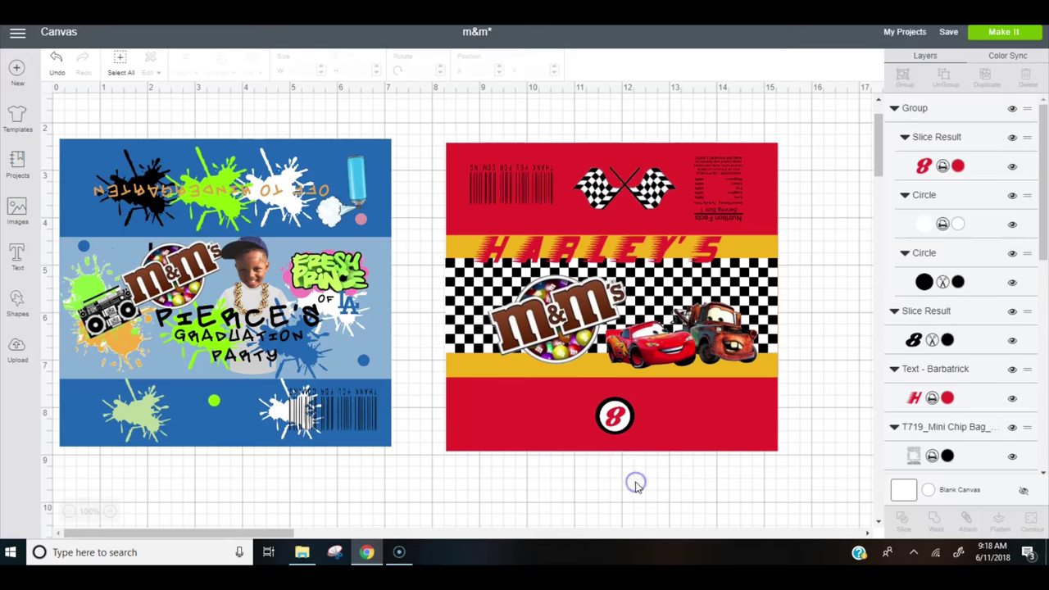
drag(428, 115, 812, 460)
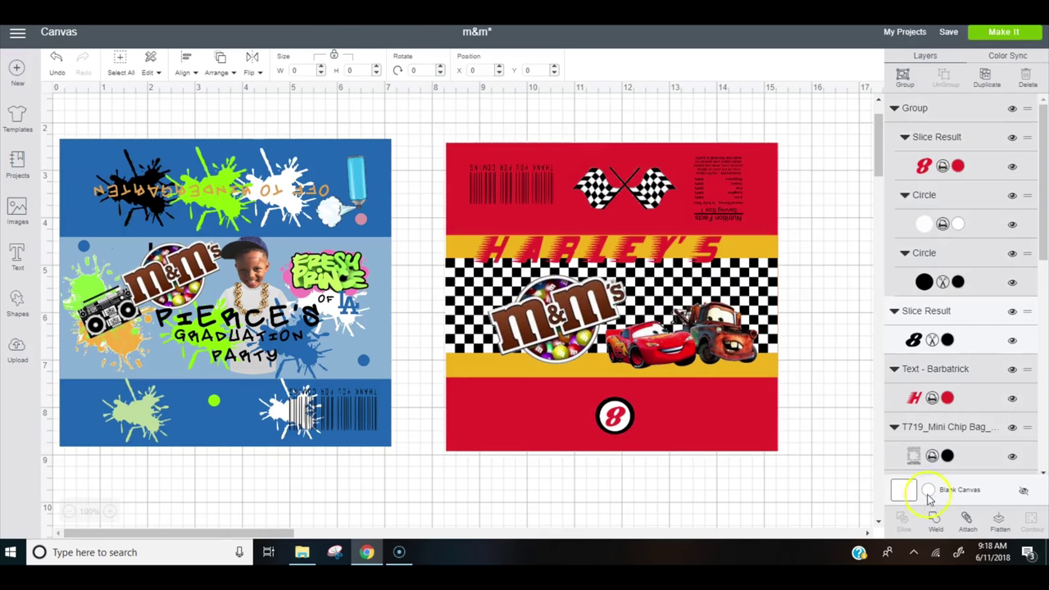
Flatten the racing wrapper into one printable image and send the mat to print.
click(1000, 518)
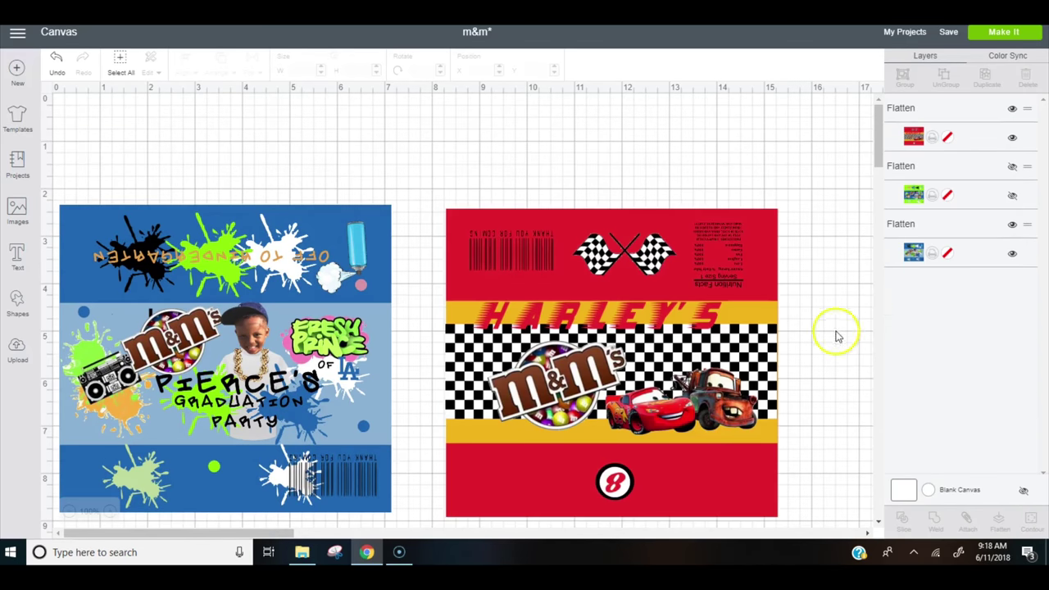
click(1004, 31)
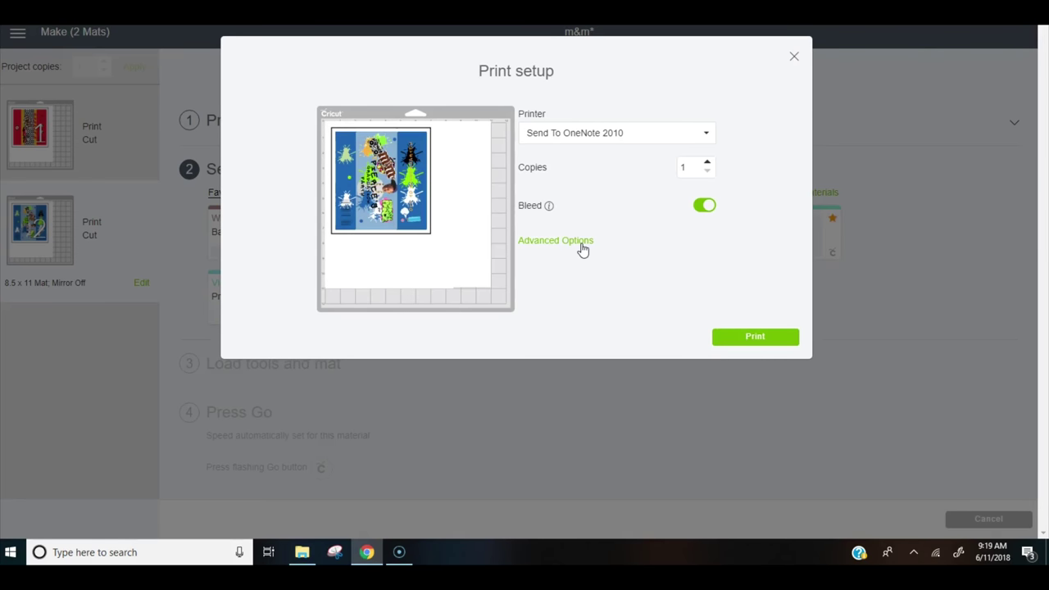
click(582, 247)
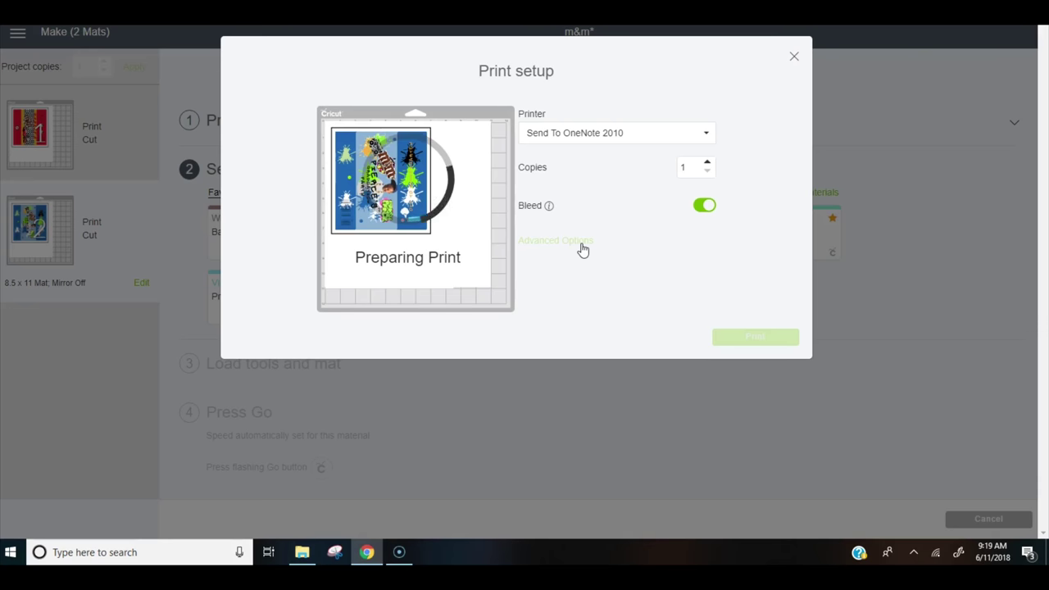
Print on Premium Presentation Paper Matte at Standard quality, with Copy Paper – 20 lb as material.
click(277, 190)
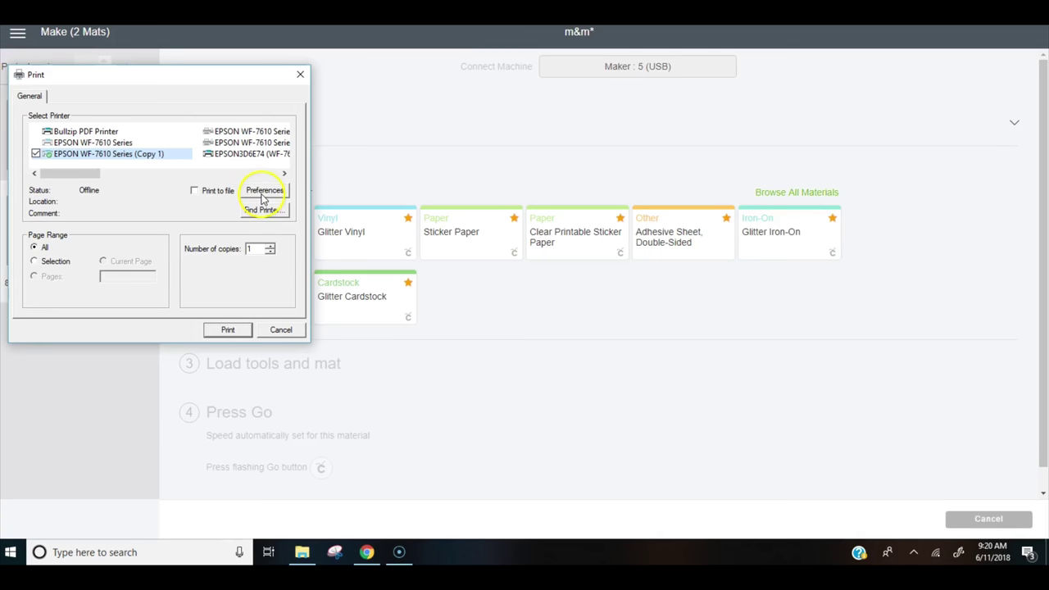
click(265, 190)
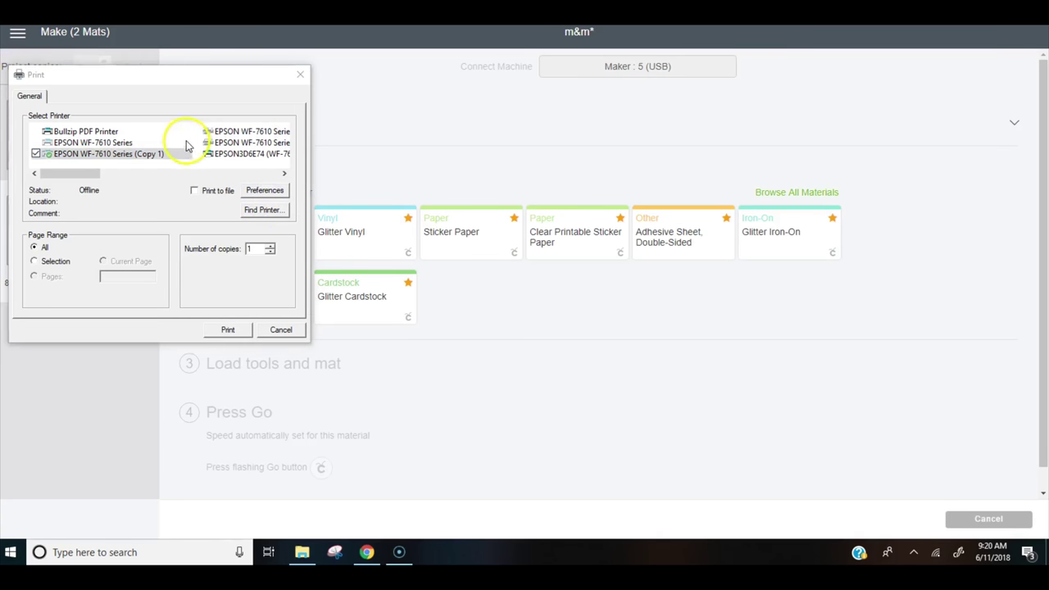
click(279, 242)
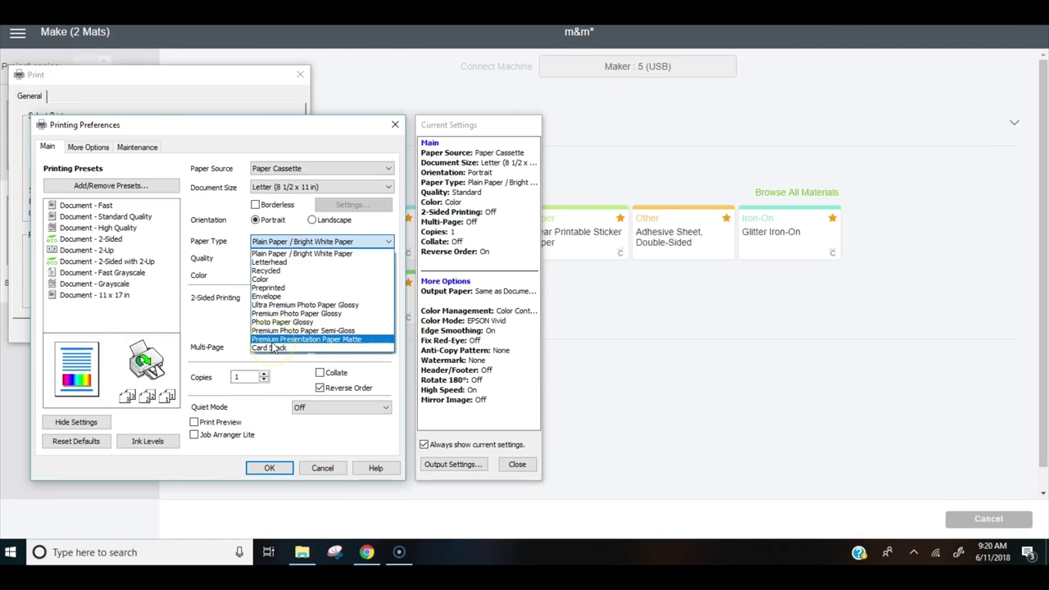
click(268, 341)
click(270, 259)
click(267, 268)
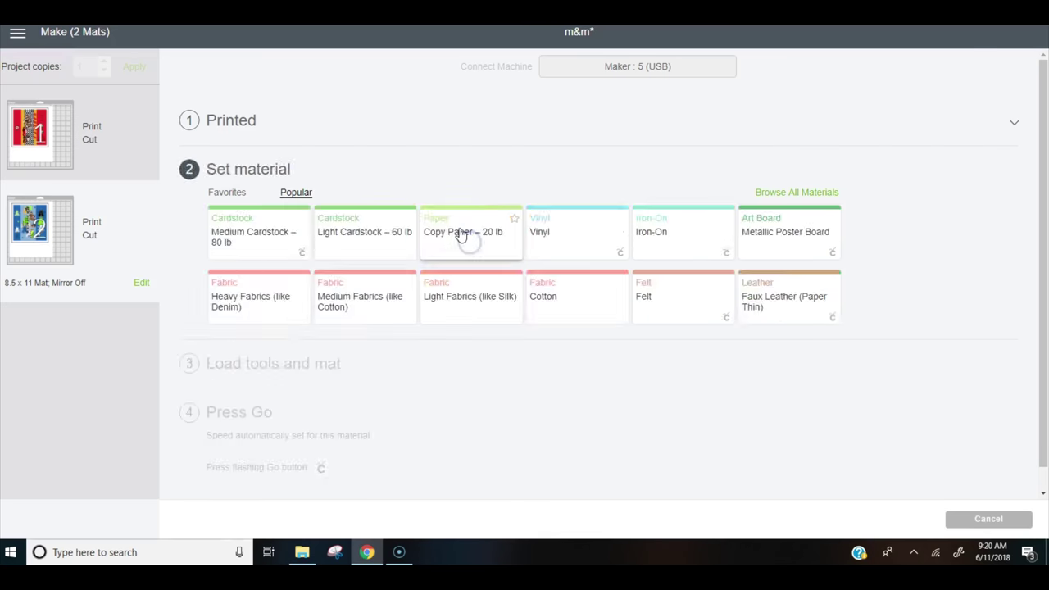
click(462, 233)
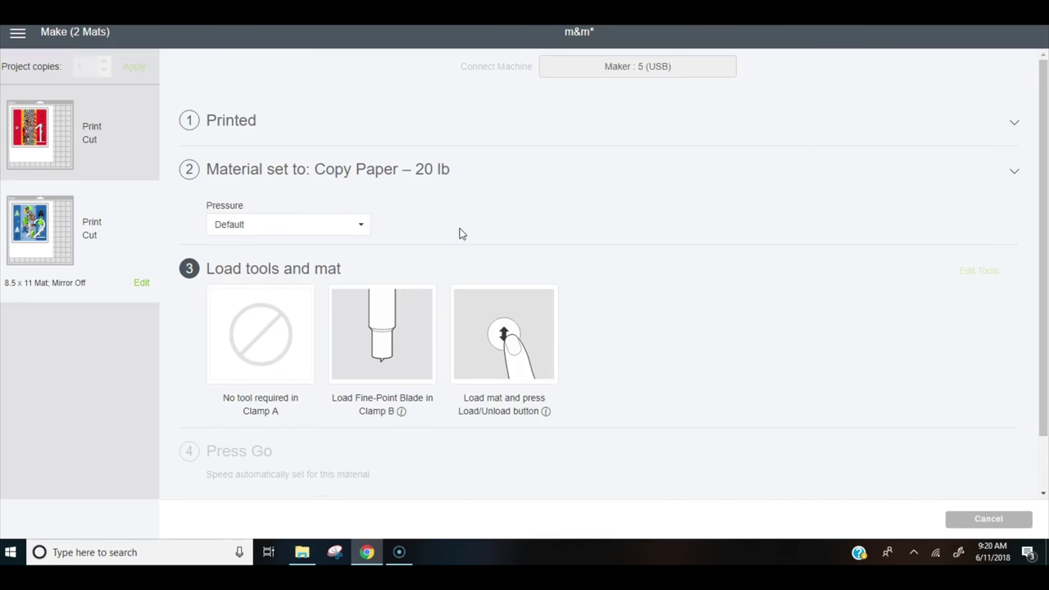